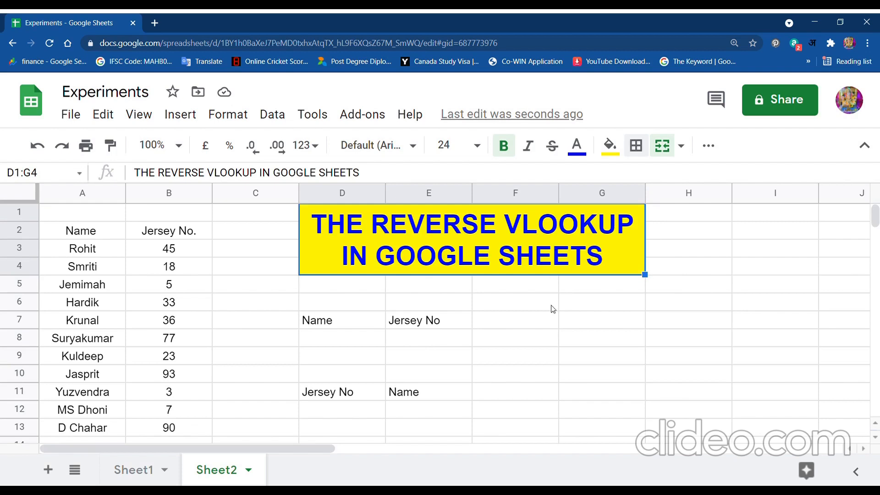
Enter the player name listed in A5, in lowercase, as the lookup name in D8.
{"action": "left_click", "coordinate": [380, 339]}
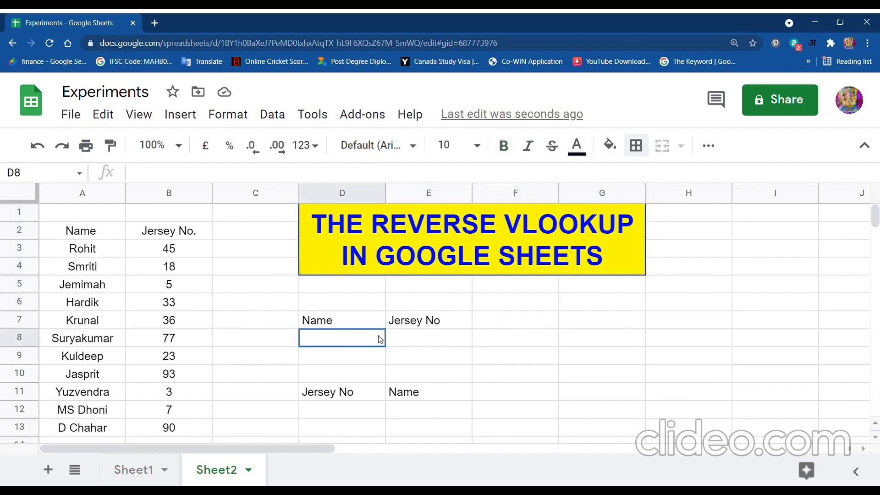
{"action": "left_click", "coordinate": [405, 346]}
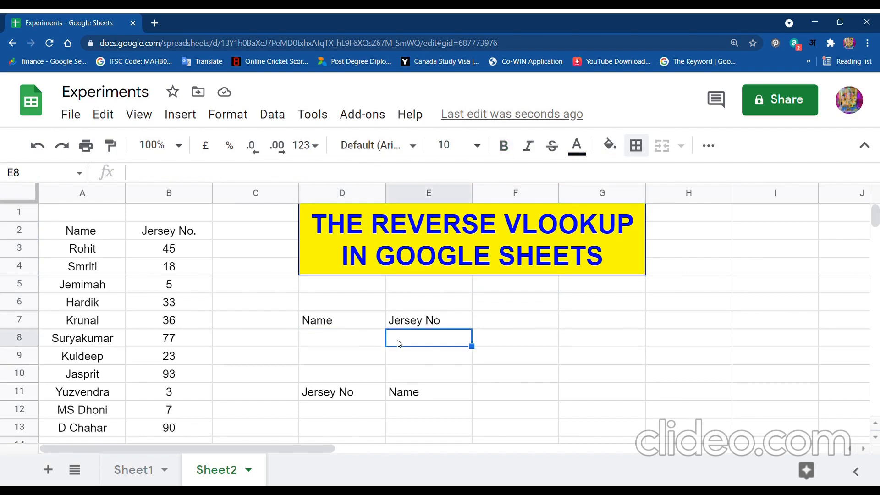
{"action": "left_click", "coordinate": [477, 354]}
{"action": "left_click", "coordinate": [461, 345]}
{"action": "left_click", "coordinate": [360, 345]}
{"action": "type", "text": "jemimah"}
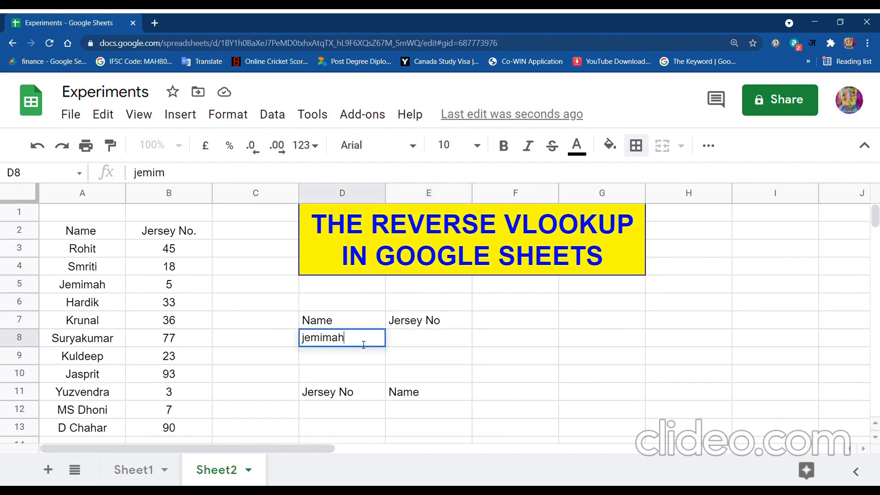
{"action": "key", "text": "Tab"}
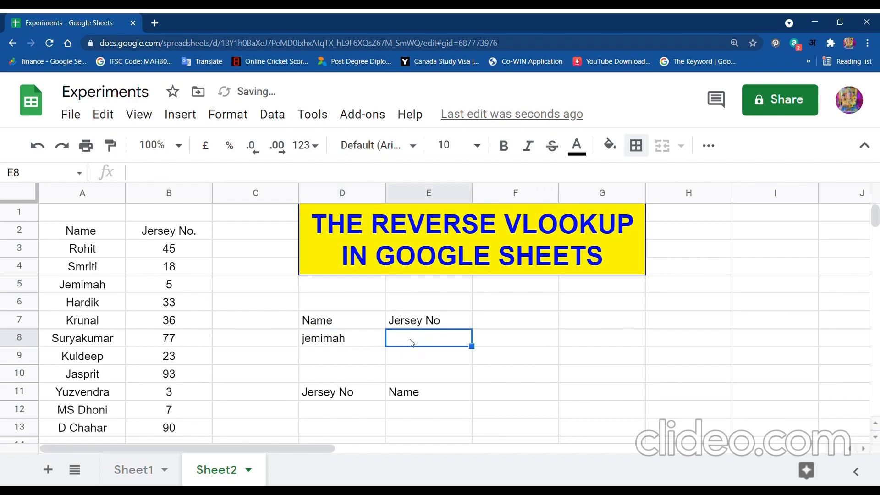
Find the row 5 player's jersey number in the source table and enter 5 manually in E8.
{"action": "left_click_drag", "start_coordinate": [99, 230], "coordinate": [169, 431]}
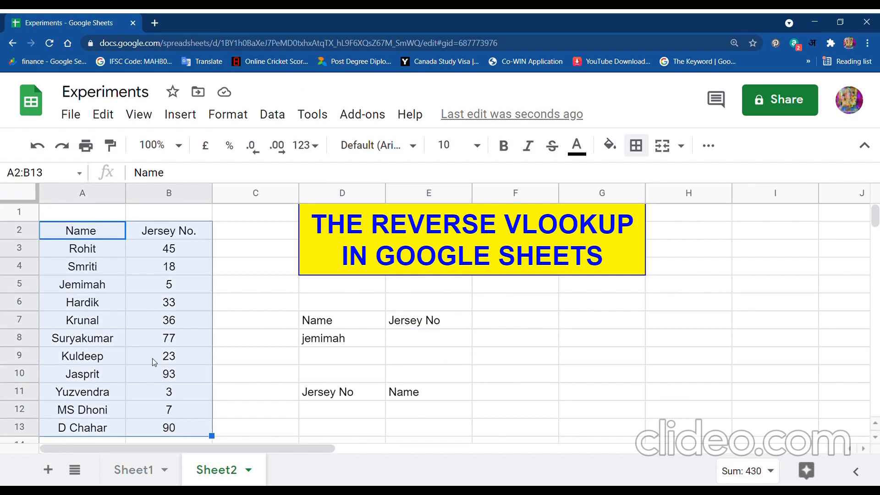
{"action": "left_click", "coordinate": [105, 289]}
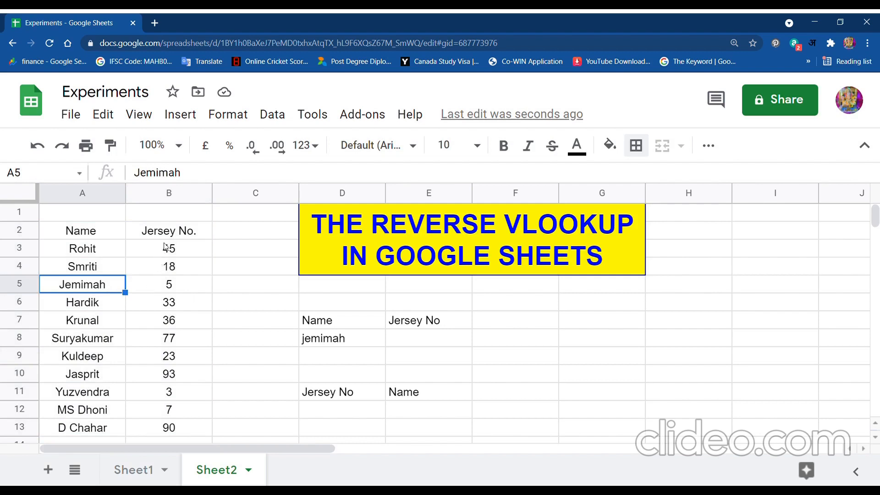
{"action": "left_click_drag", "start_coordinate": [164, 249], "coordinate": [163, 321]}
{"action": "left_click", "coordinate": [162, 292]}
{"action": "left_click", "coordinate": [399, 345]}
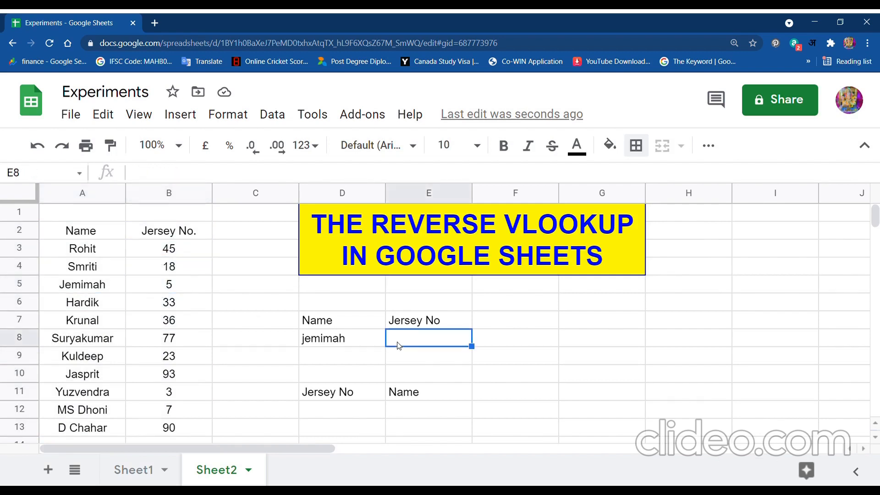
{"action": "type", "text": "5"}
{"action": "key", "text": "Return"}
Clear the manually entered name and jersey number from D8:E8.
{"action": "left_click", "coordinate": [398, 345]}
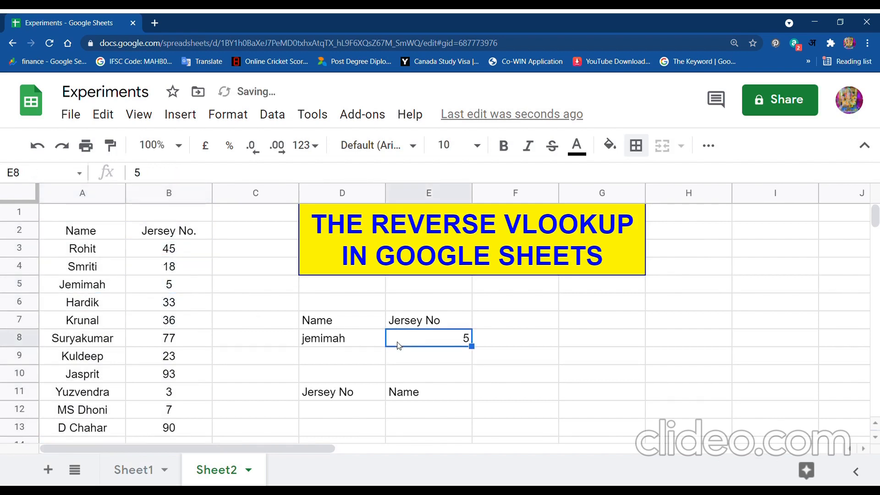
{"action": "key", "text": "shift+Left"}
{"action": "key", "text": "Delete"}
{"action": "key", "text": "Right"}
{"action": "key", "text": "Down"}
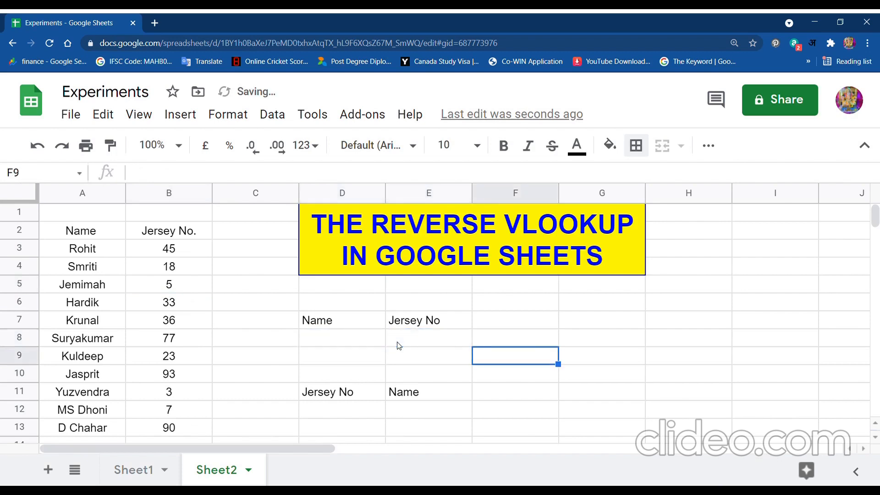
Start a VLOOKUP formula in E8 with D8 as the search key.
{"action": "left_click", "coordinate": [399, 344]}
{"action": "type", "text": "="}
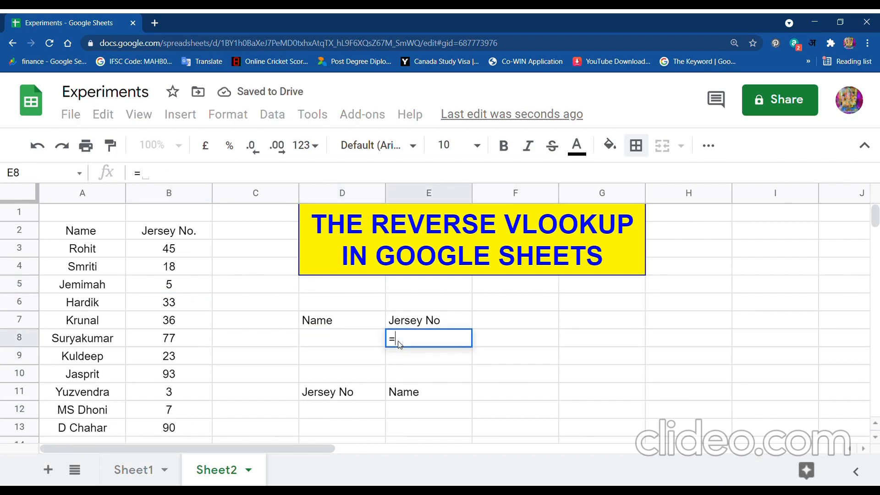
{"action": "type", "text": "vlookup"}
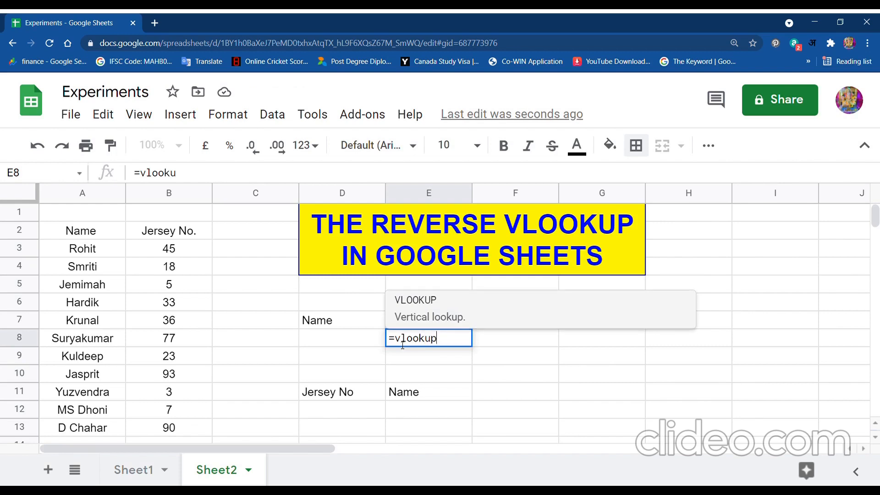
{"action": "left_click", "coordinate": [412, 324]}
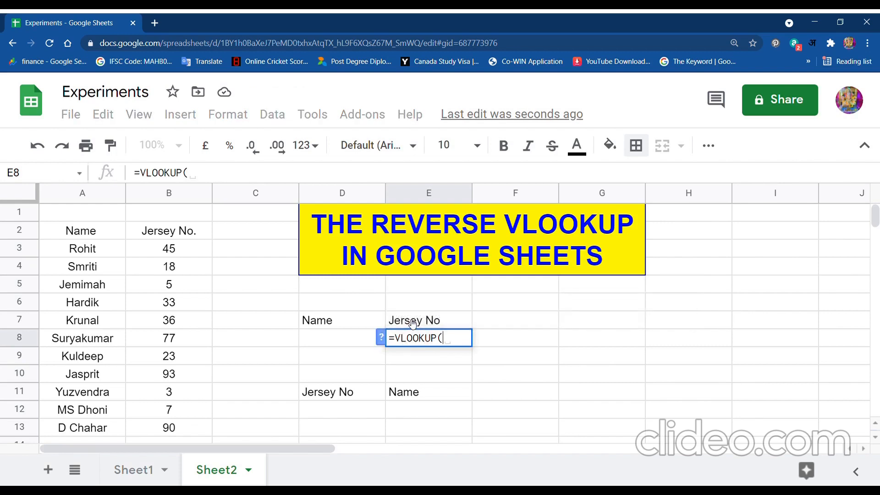
{"action": "left_click", "coordinate": [351, 338]}
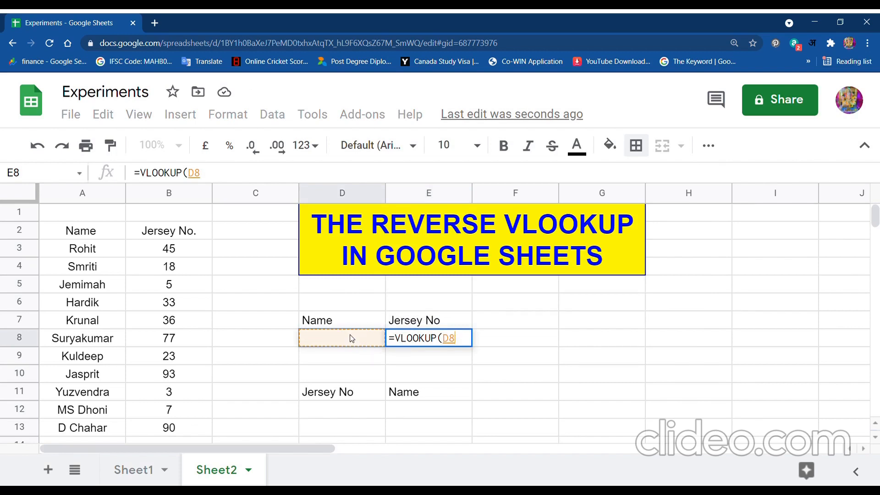
{"action": "type", "text": ","}
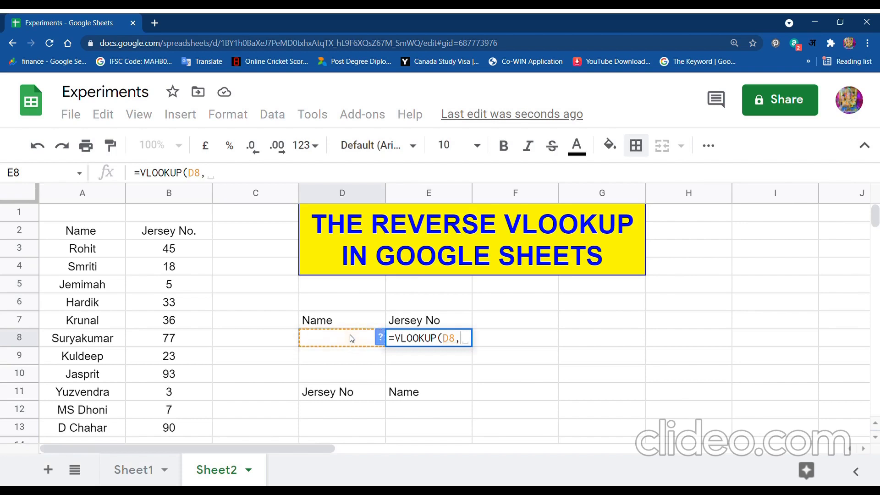
Complete the E8 formula with the absolute range $A$3:$B$13, column index 2 and 0 for an exact match.
{"action": "left_click_drag", "start_coordinate": [76, 248], "coordinate": [163, 429]}
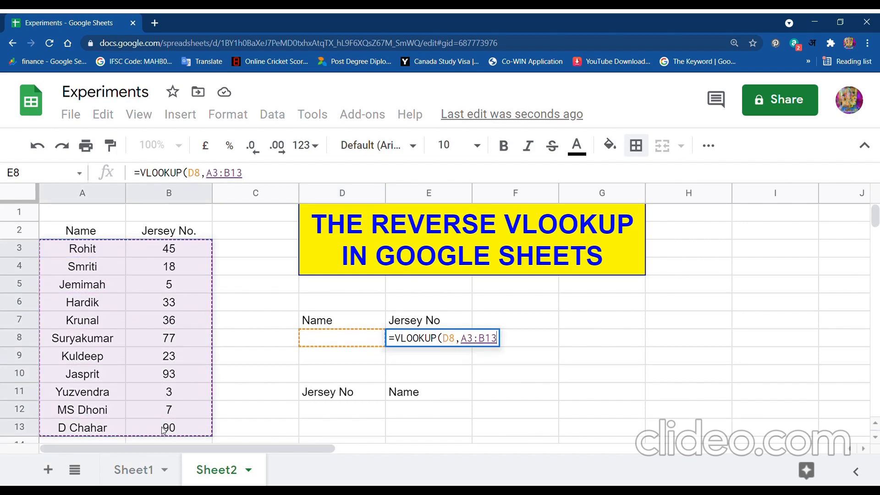
{"action": "key", "text": "F4"}
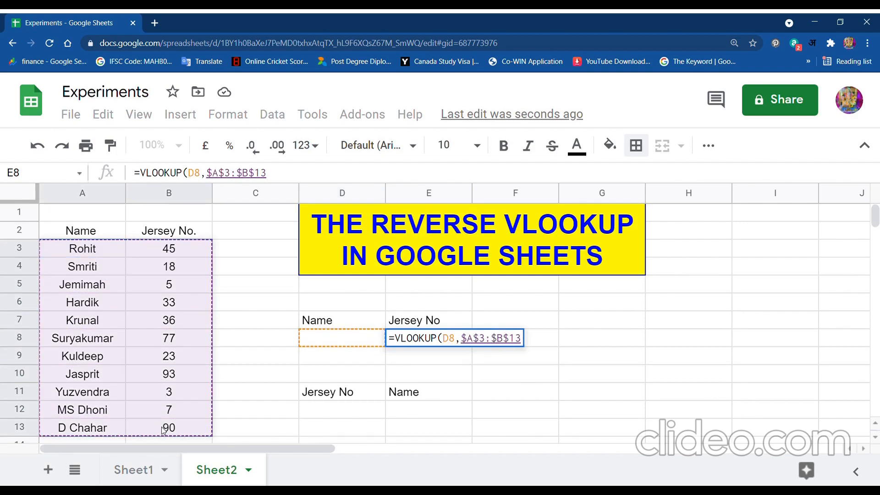
{"action": "type", "text": ","}
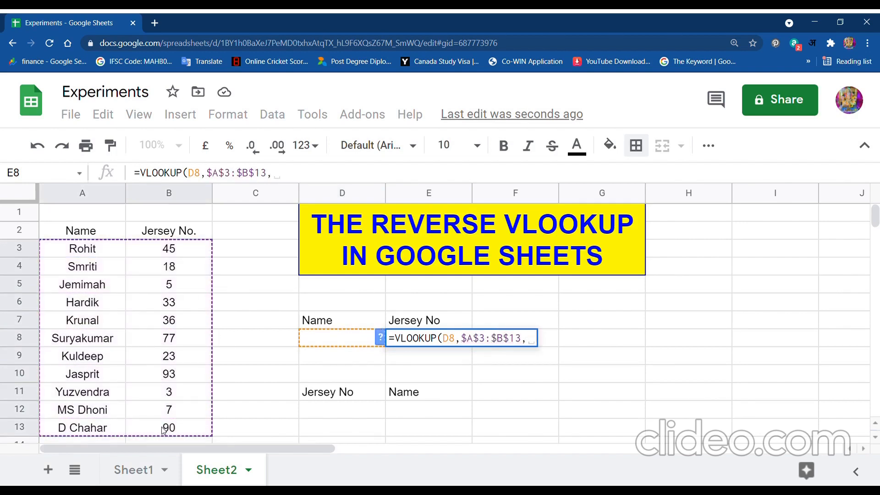
{"action": "type", "text": "2"}
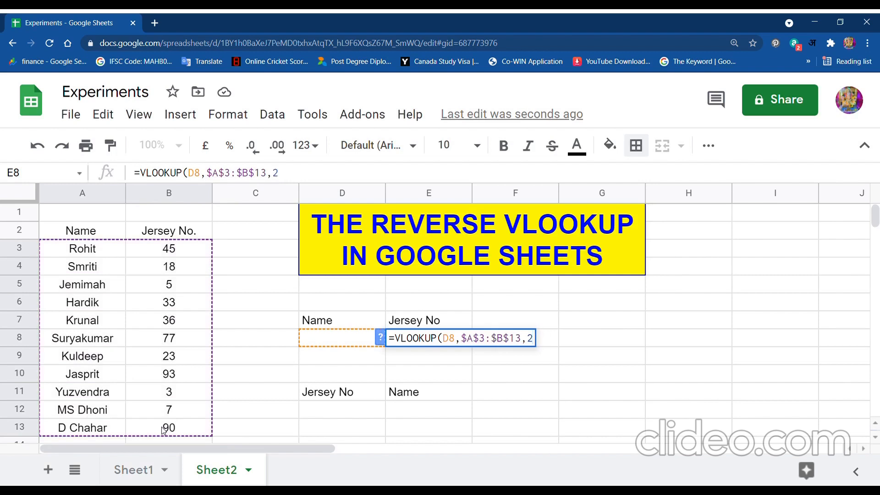
{"action": "type", "text": ","}
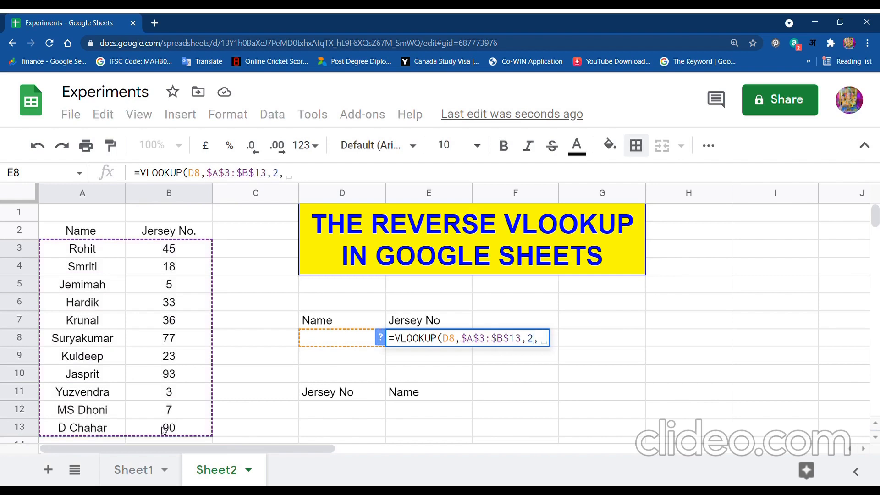
{"action": "type", "text": "0"}
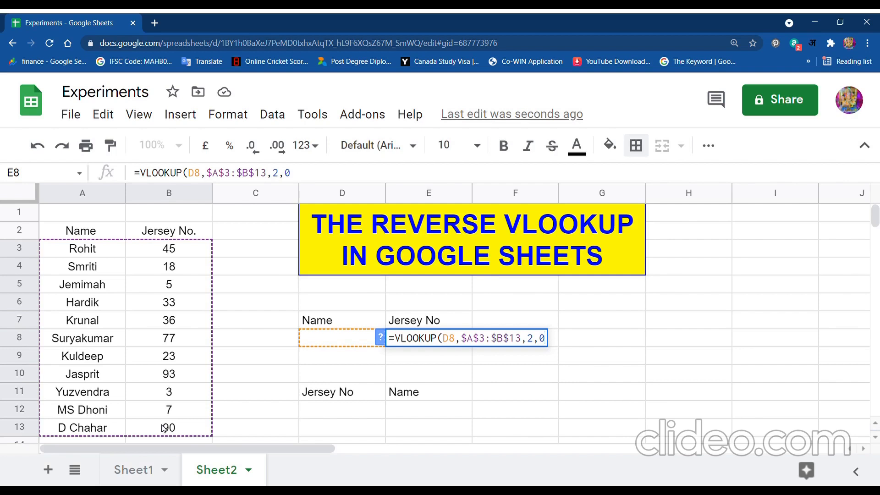
{"action": "key", "text": "Return"}
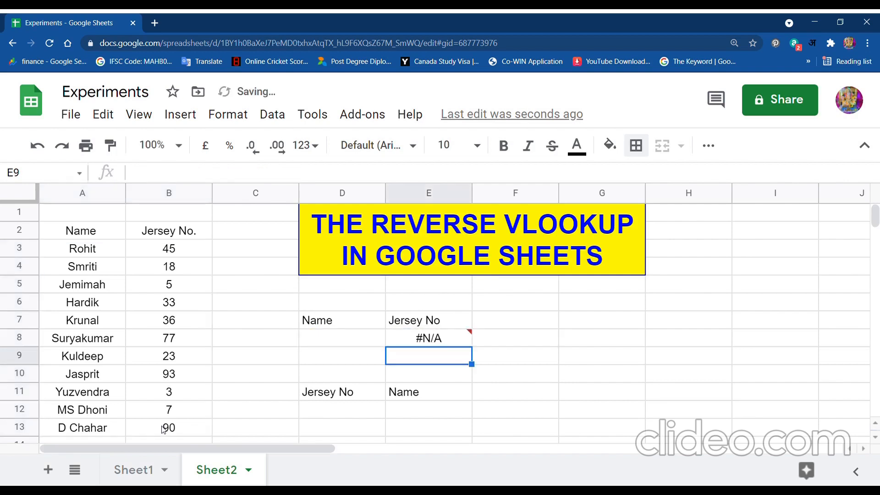
Test the lookup by entering the player name listed in A7, in lowercase, in D8.
{"action": "key", "text": "Up"}
{"action": "key", "text": "Left"}
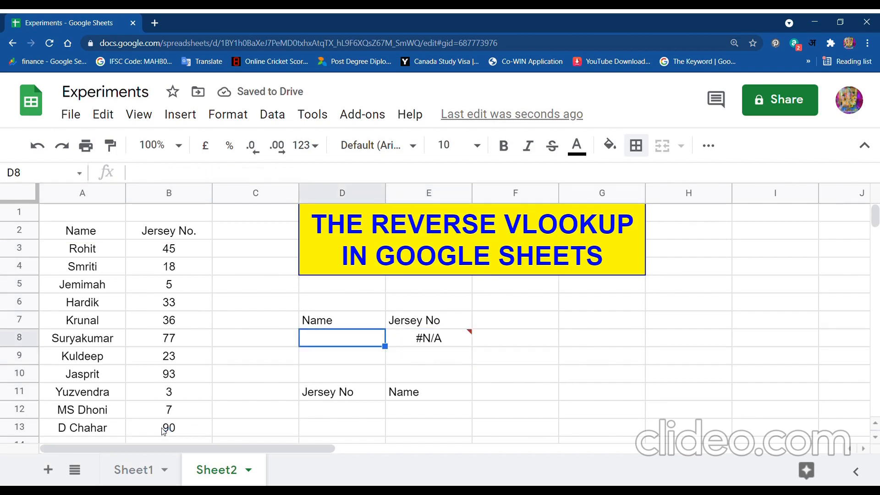
{"action": "key", "text": "Right"}
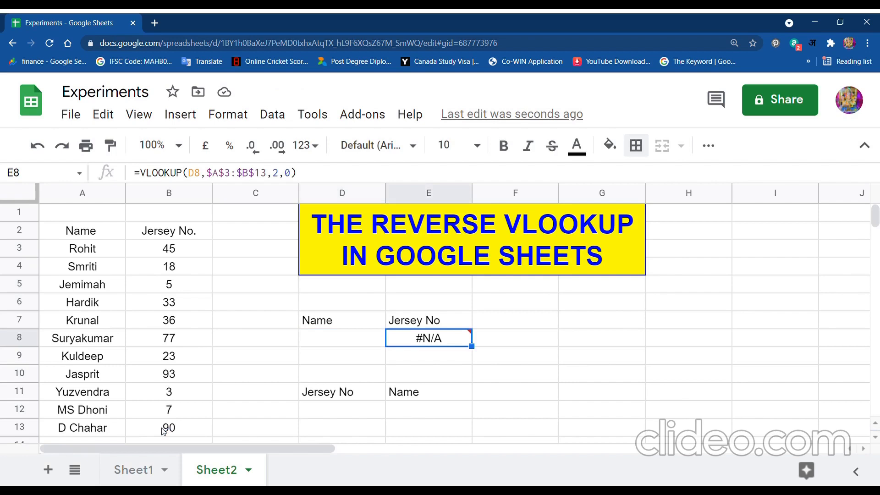
{"action": "left_click_drag", "start_coordinate": [74, 248], "coordinate": [209, 430]}
{"action": "left_click", "coordinate": [314, 344]}
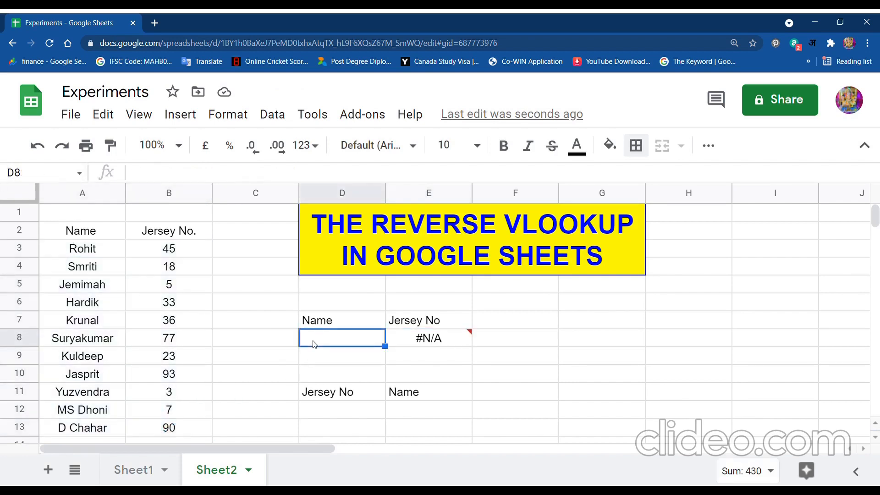
{"action": "type", "text": "krunal"}
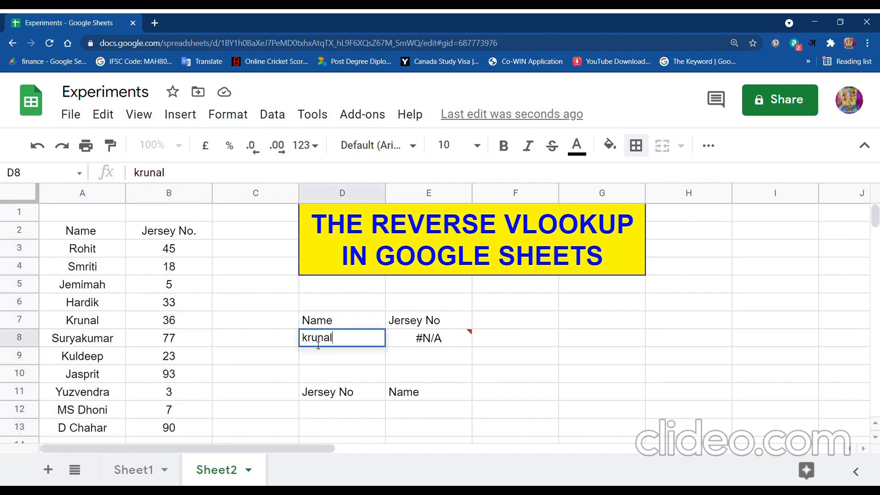
{"action": "key", "text": "Return"}
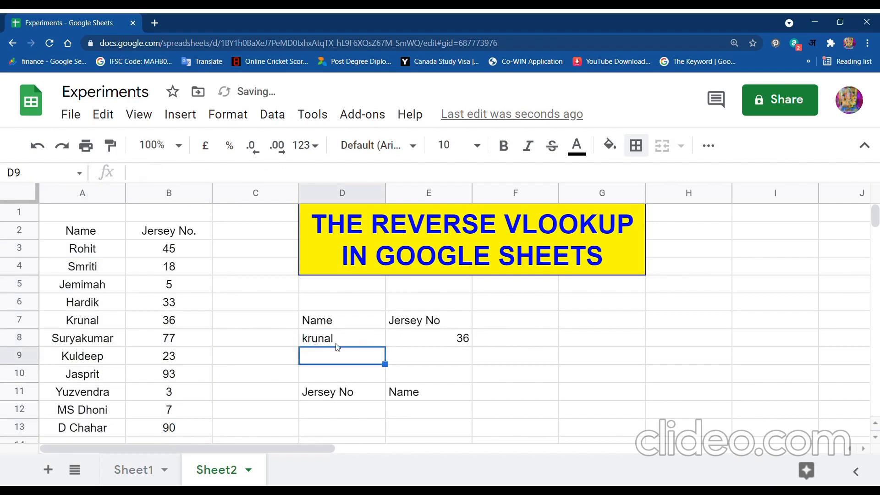
Compare the lookup result in E8 with the matching name and jersey number in A7:B7.
{"action": "left_click", "coordinate": [398, 344]}
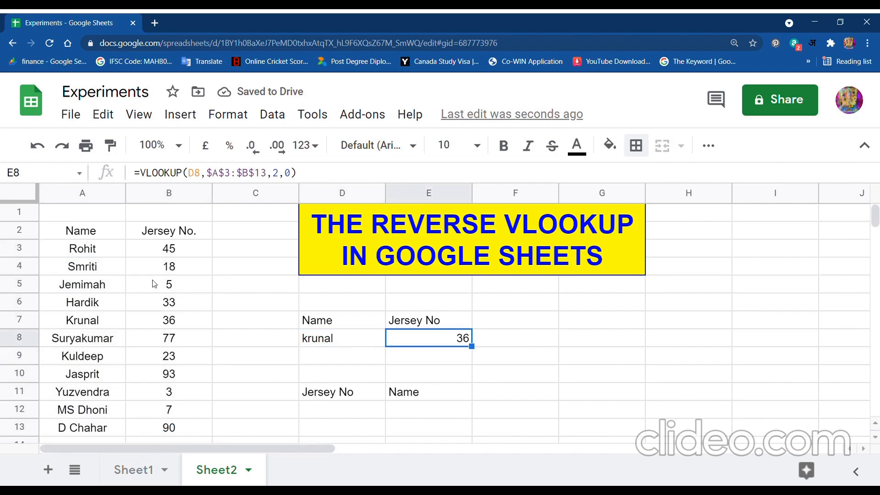
{"action": "left_click", "coordinate": [112, 321]}
{"action": "left_click", "coordinate": [175, 325]}
{"action": "left_click", "coordinate": [108, 323]}
{"action": "left_click_drag", "start_coordinate": [108, 323], "coordinate": [158, 323]}
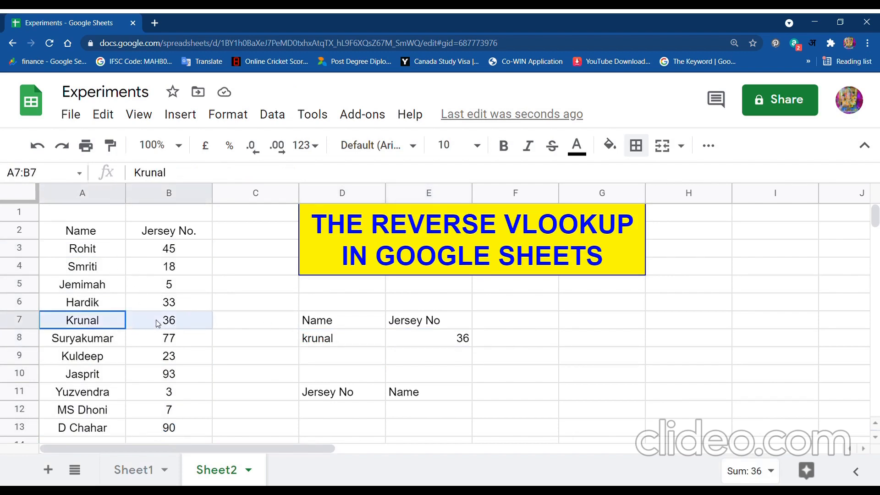
{"action": "left_click", "coordinate": [257, 339]}
Replace the lookup name in D8 with the player name listed in A3, in lowercase.
{"action": "left_click", "coordinate": [324, 336]}
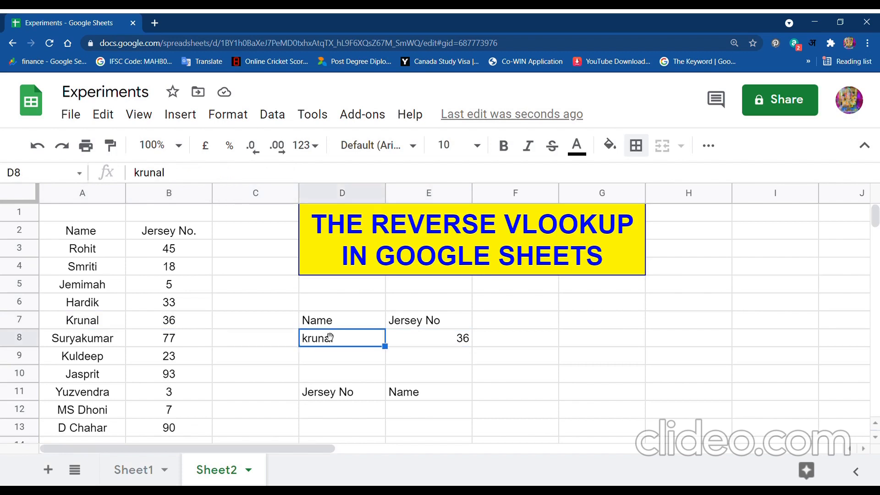
{"action": "key", "text": "Delete"}
{"action": "type", "text": "rohit"}
{"action": "key", "text": "Return"}
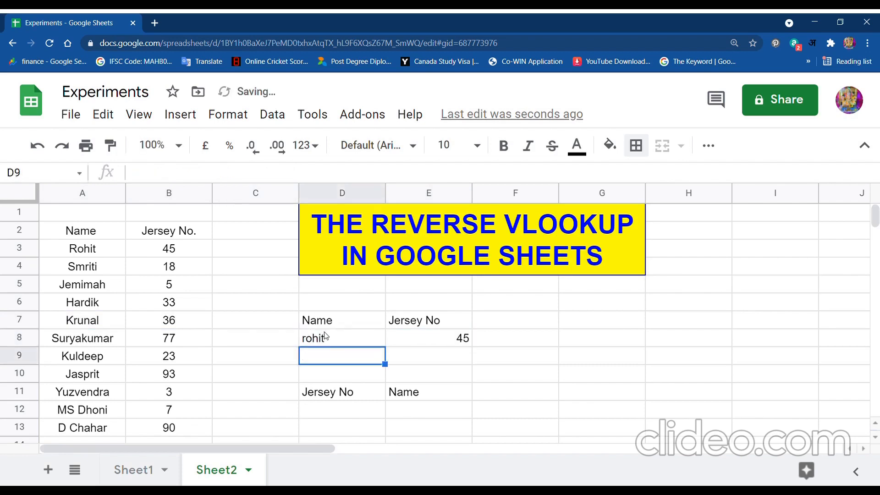
Replace the lookup name in D8 with the player name listed in A4, in lowercase.
{"action": "left_click", "coordinate": [325, 336]}
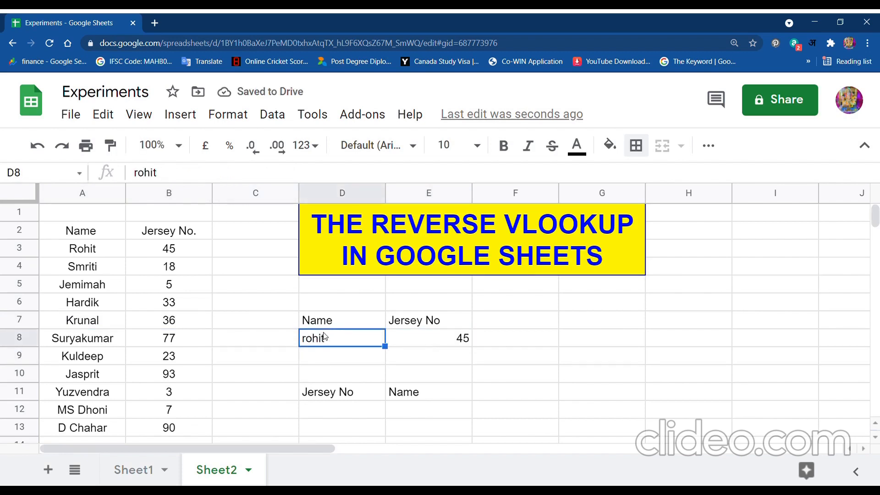
{"action": "key", "text": "Delete"}
{"action": "type", "text": "m"}
{"action": "key", "text": "BackSpace"}
{"action": "type", "text": "smriti"}
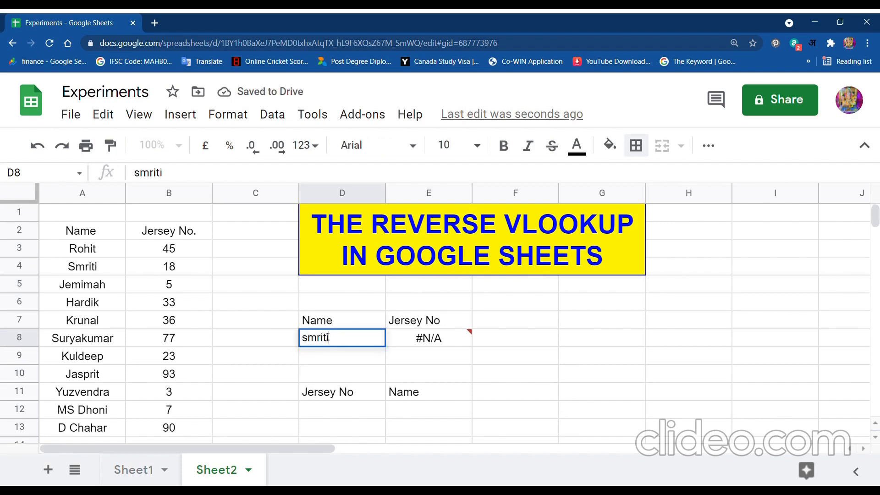
{"action": "key", "text": "Return"}
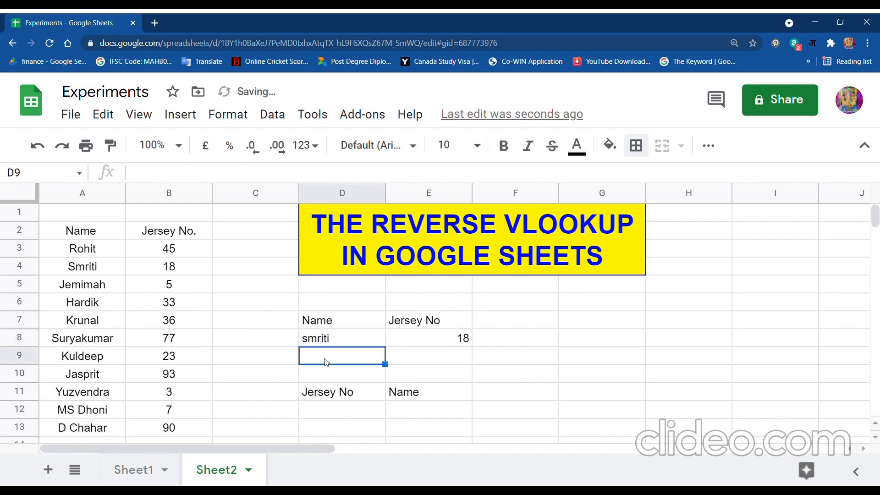
Examine how the Name column and the Jersey No. column are arranged in the source table.
{"action": "left_click", "coordinate": [329, 337]}
{"action": "left_click_drag", "start_coordinate": [98, 247], "coordinate": [93, 435]}
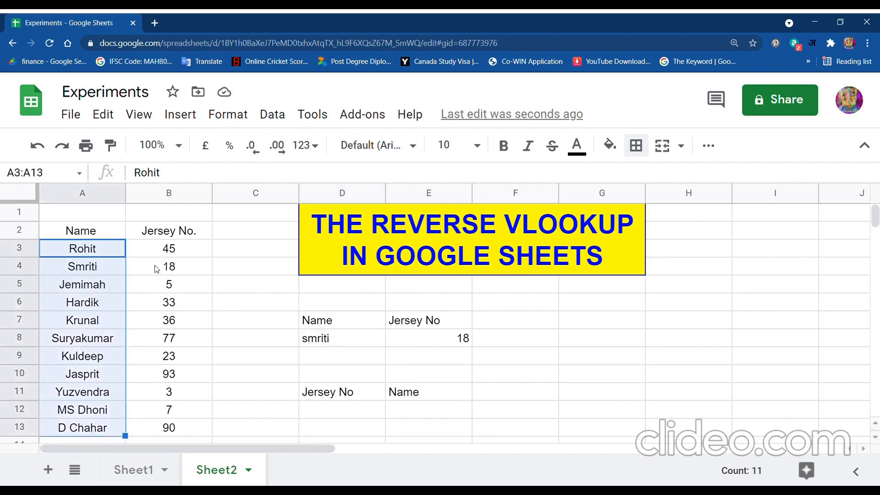
{"action": "left_click_drag", "start_coordinate": [157, 249], "coordinate": [170, 409]}
{"action": "left_click", "coordinate": [184, 274]}
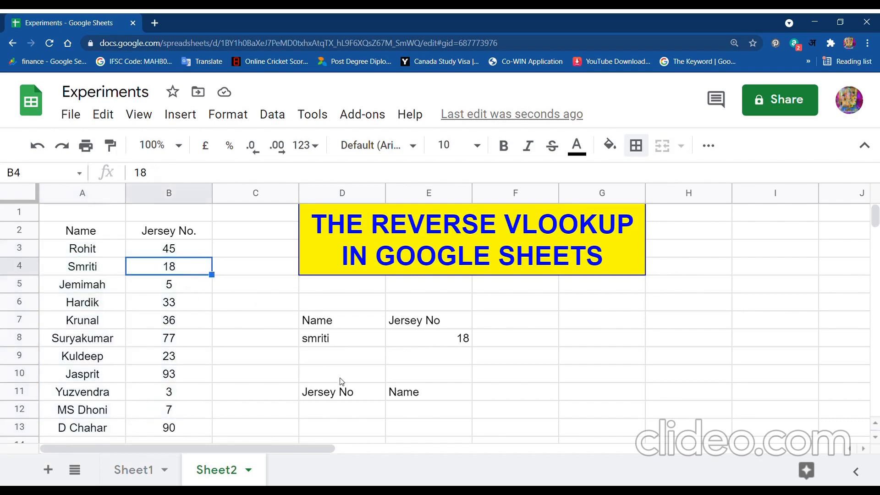
Compare the jersey numbers in B3:B13 with the player names beside them and the lookup result in E8.
{"action": "double_click", "coordinate": [423, 225]}
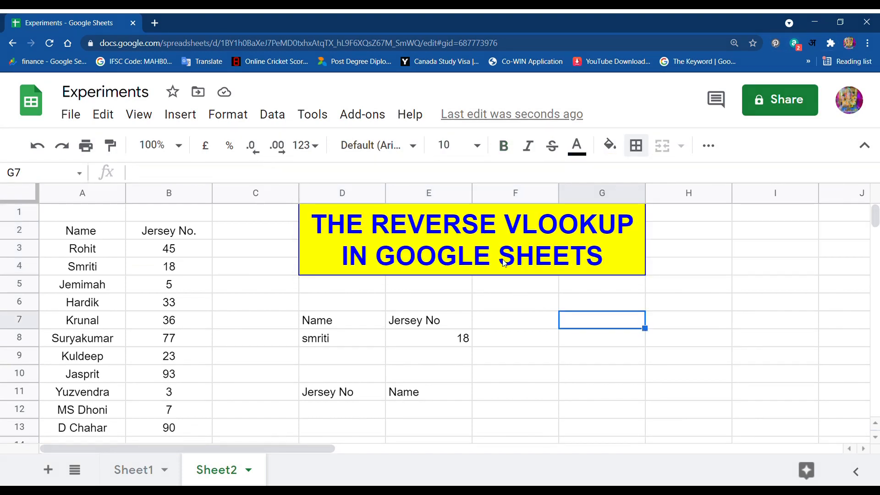
{"action": "left_click", "coordinate": [468, 339]}
{"action": "left_click_drag", "start_coordinate": [185, 254], "coordinate": [183, 427]}
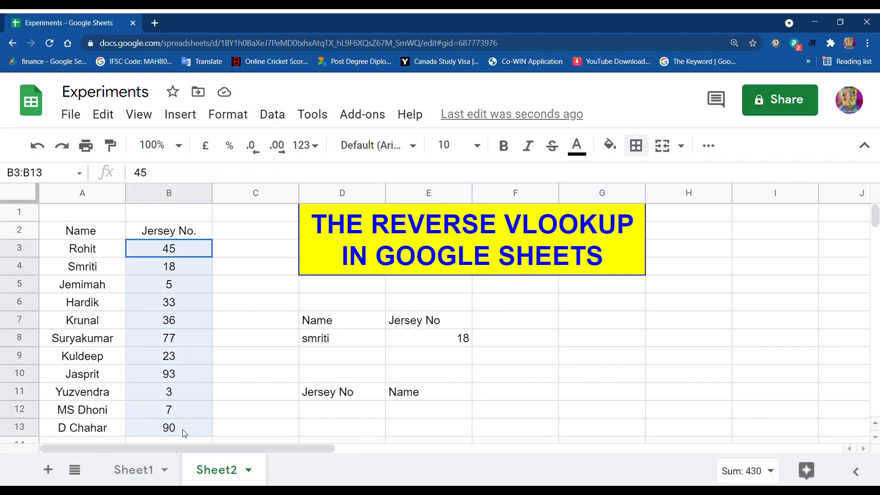
{"action": "left_click", "coordinate": [90, 266]}
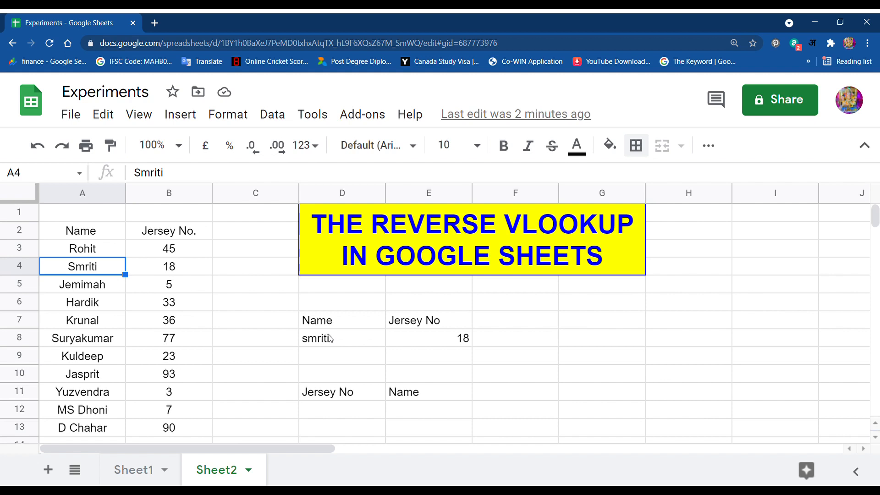
Start a VLOOKUP formula in E12 that uses the jersey number cell D12 as the search key.
{"action": "left_click", "coordinate": [346, 407]}
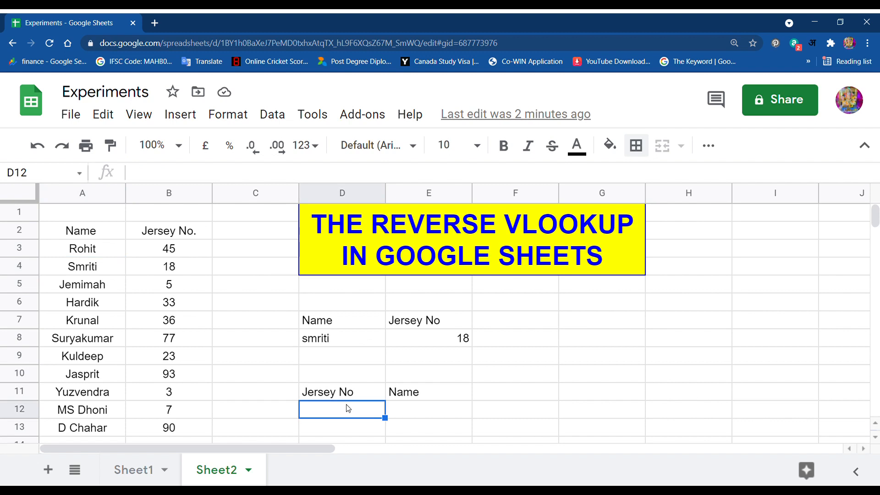
{"action": "left_click", "coordinate": [394, 411]}
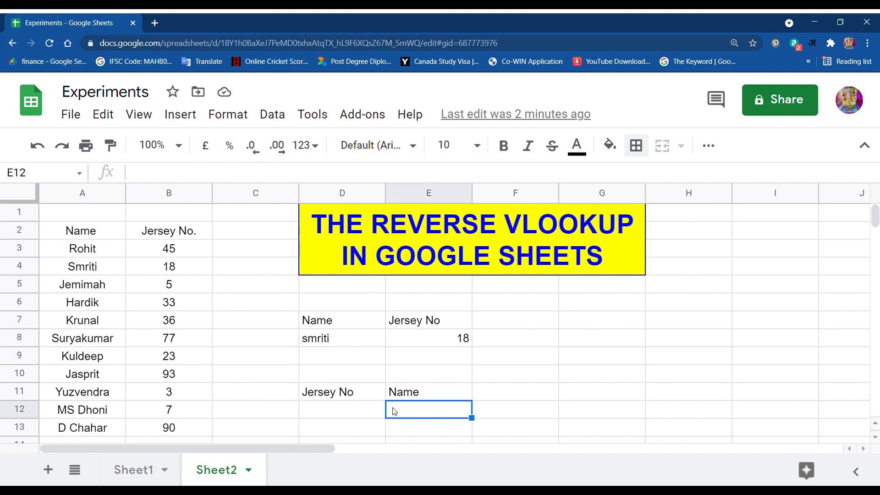
{"action": "type", "text": "=vloo"}
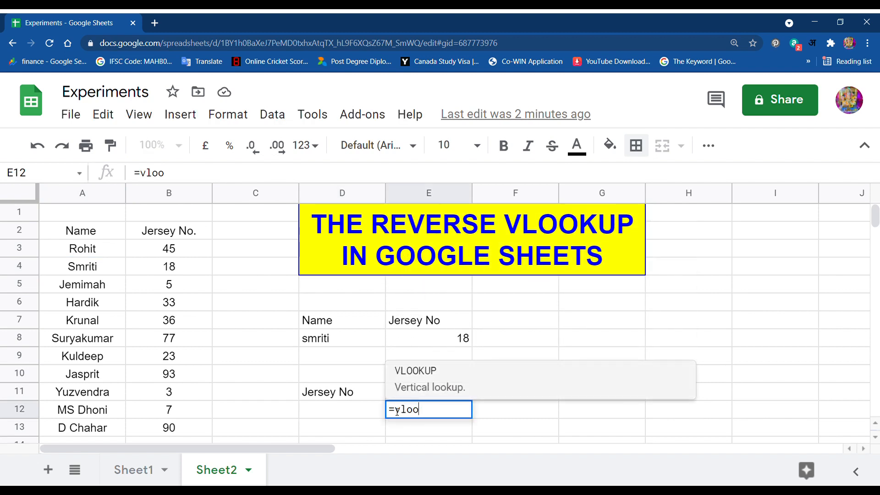
{"action": "type", "text": "kup("}
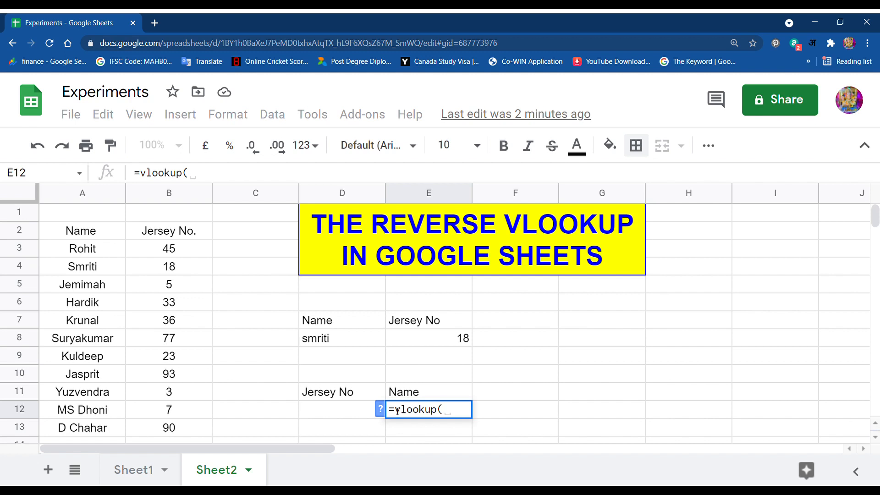
{"action": "left_click", "coordinate": [335, 412]}
{"action": "type", "text": ","}
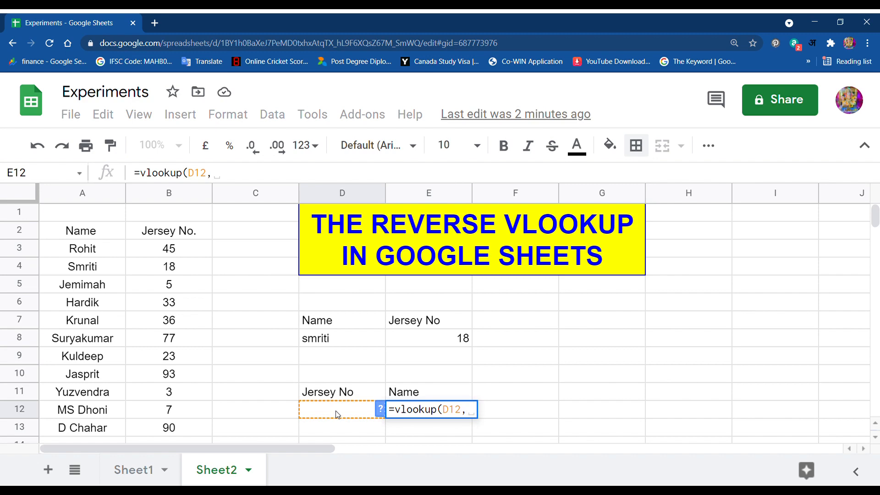
Give the VLOOKUP in E12 the reversed array {B3:B13,A3:A13} as its range, with jersey numbers before names.
{"action": "left_click", "coordinate": [380, 409]}
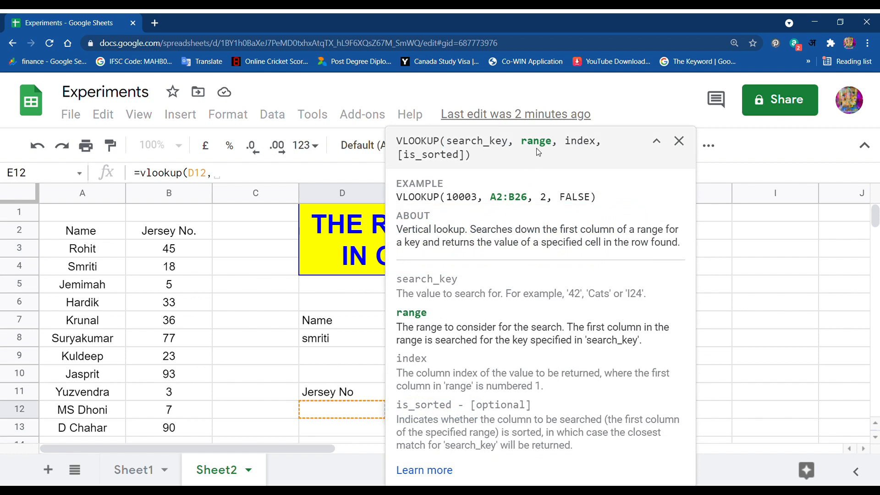
{"action": "type", "text": "("}
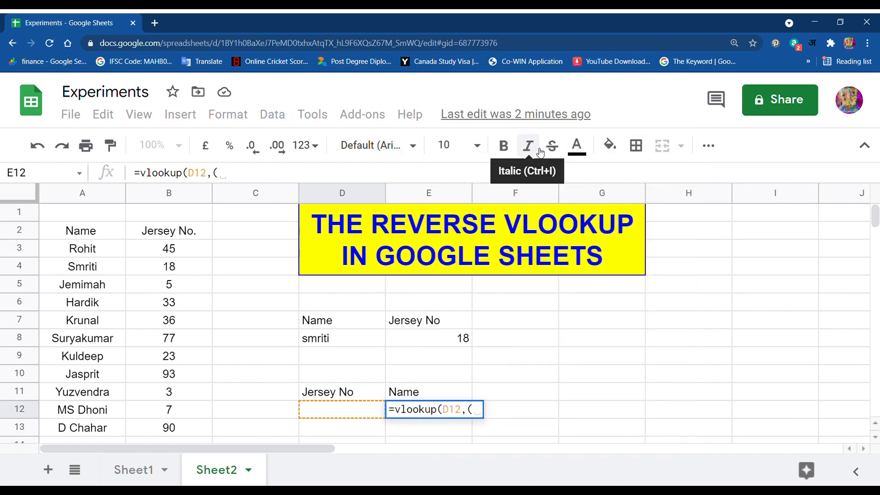
{"action": "key", "text": "BackSpace"}
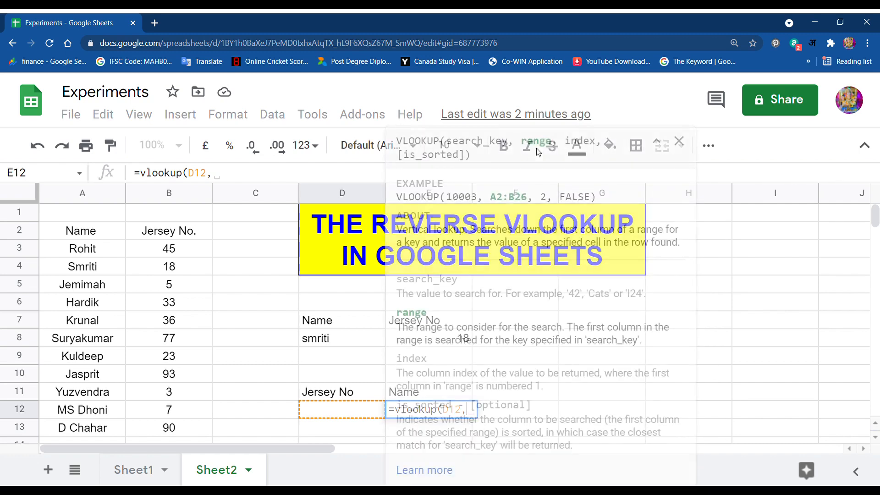
{"action": "type", "text": "{"}
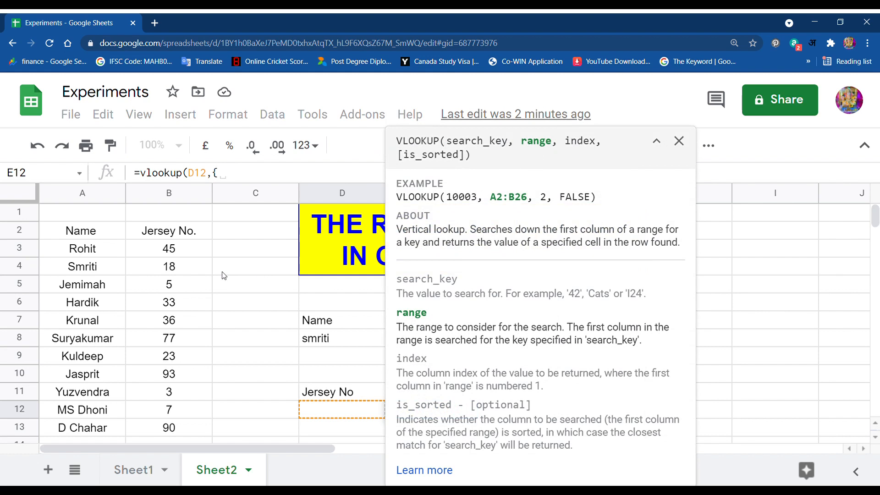
{"action": "left_click_drag", "start_coordinate": [173, 249], "coordinate": [173, 428]}
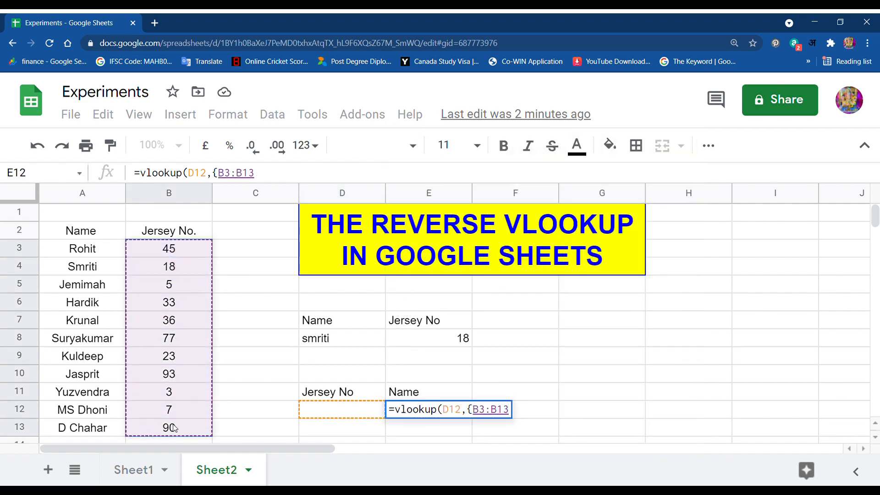
{"action": "type", "text": ","}
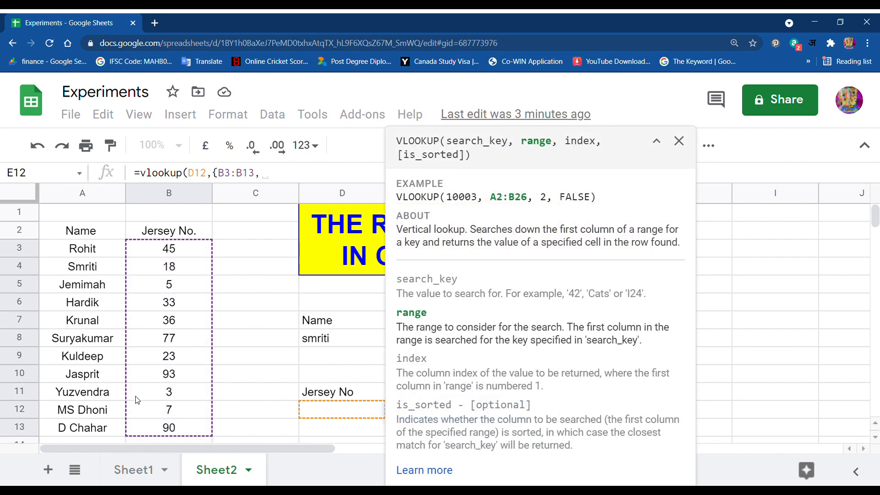
{"action": "left_click_drag", "start_coordinate": [102, 248], "coordinate": [99, 425]}
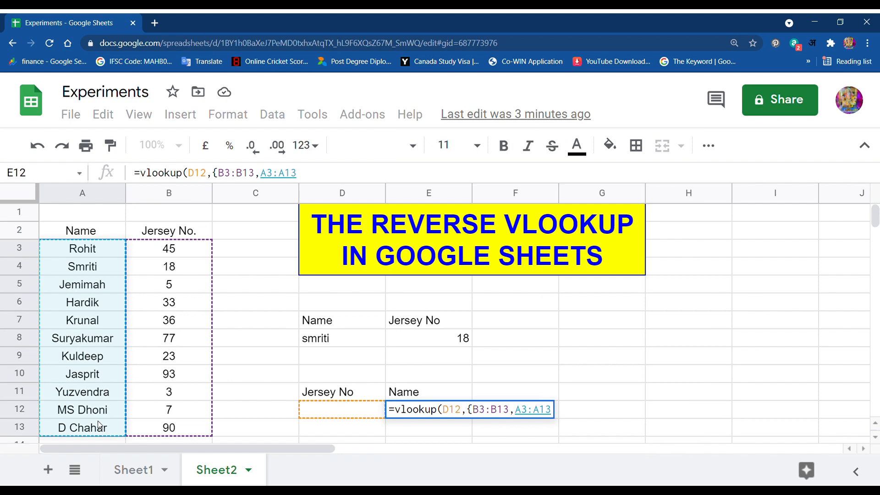
{"action": "type", "text": "}"}
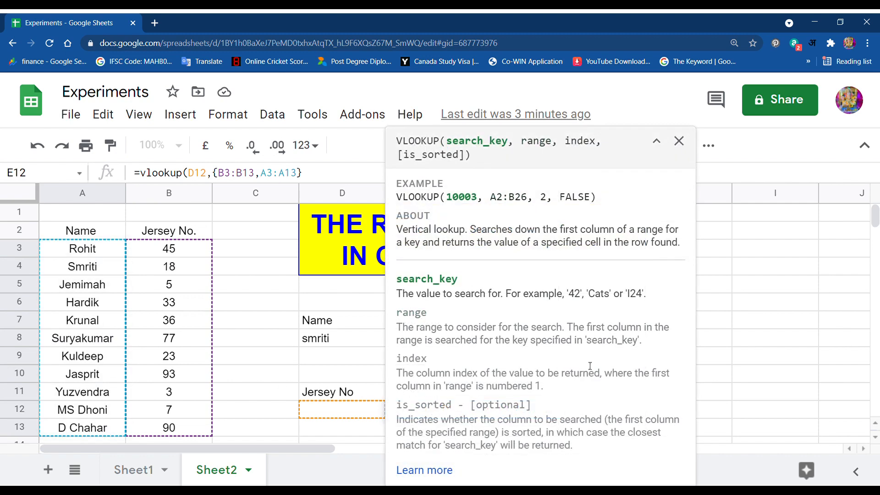
{"action": "left_click", "coordinate": [678, 141]}
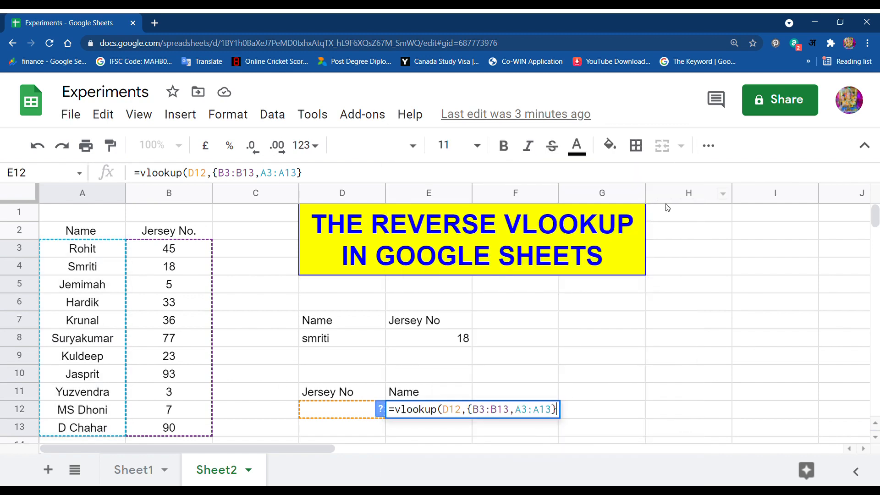
Check both ranges in the array, then complete the E12 formula with column index 2 and exact match 0.
{"action": "left_click", "coordinate": [499, 411]}
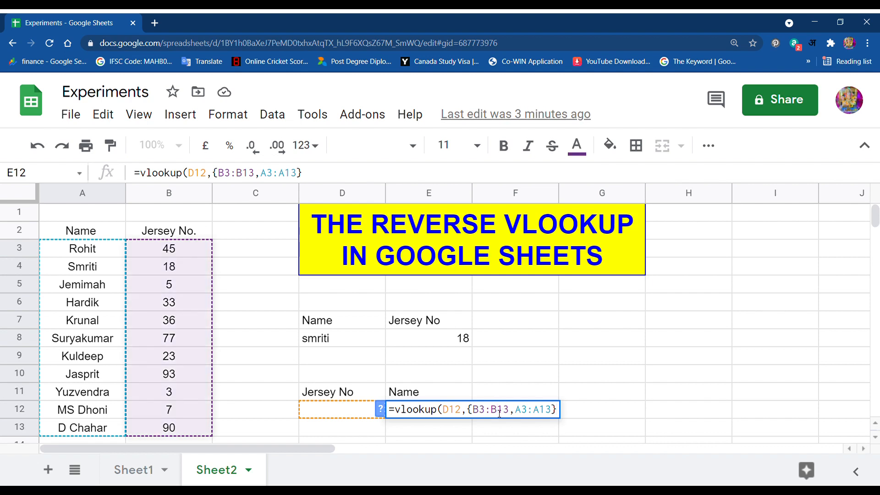
{"action": "left_click", "coordinate": [539, 413]}
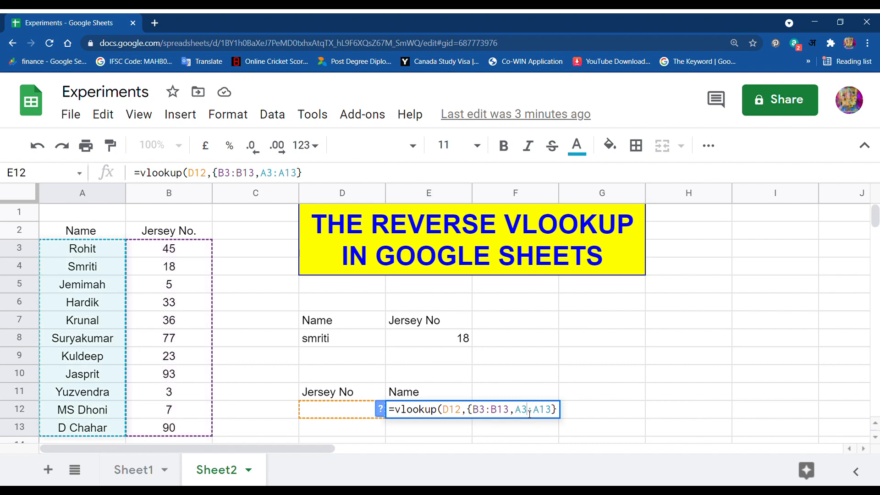
{"action": "left_click", "coordinate": [559, 410]}
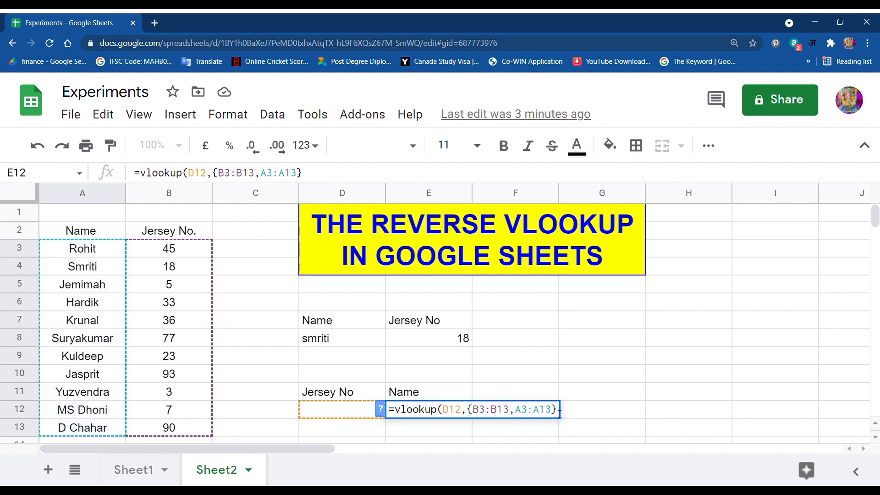
{"action": "type", "text": ","}
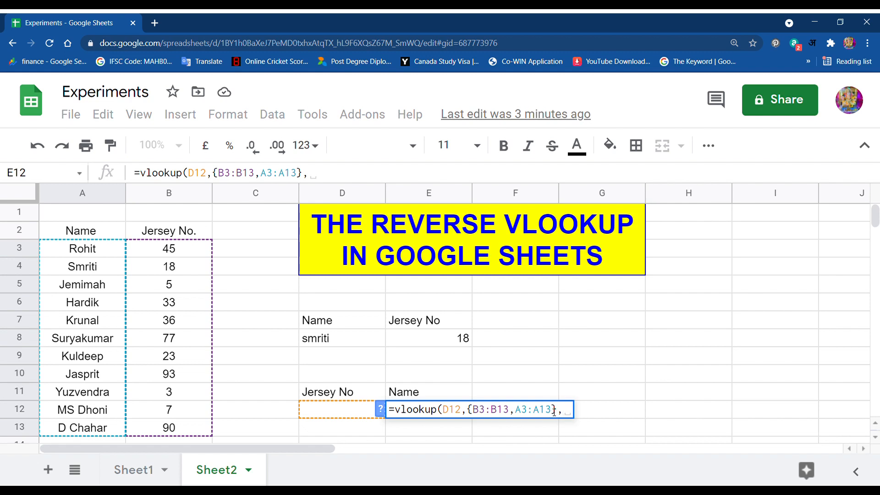
{"action": "type", "text": "1"}
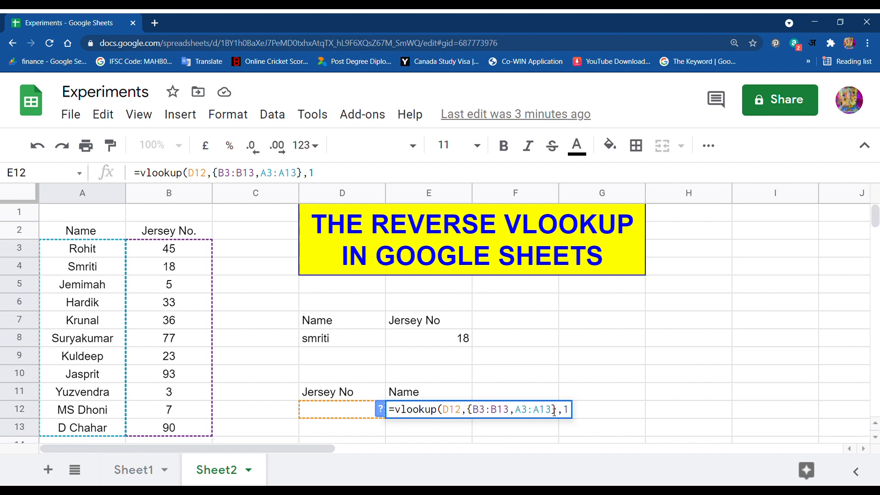
{"action": "key", "text": "BackSpace"}
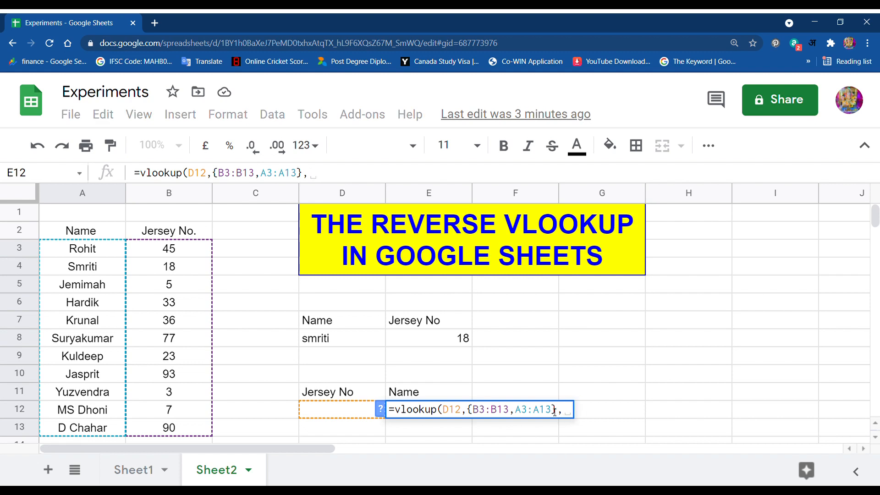
{"action": "type", "text": "2,0)"}
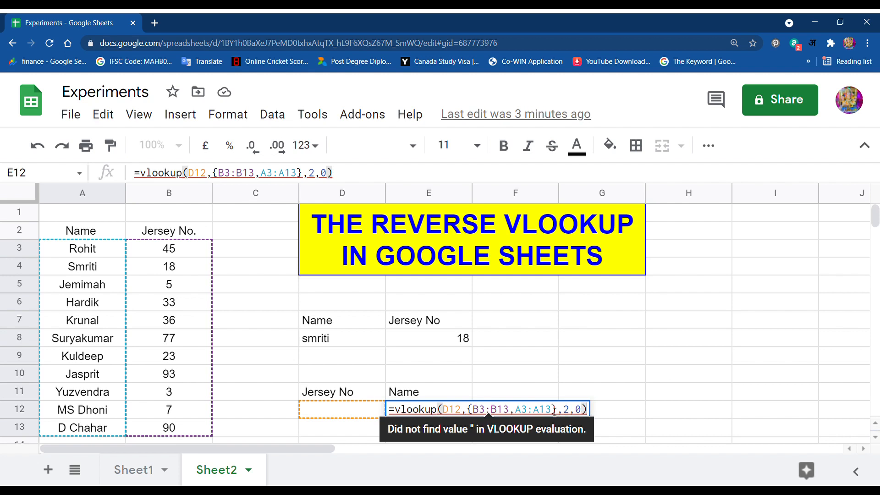
{"action": "key", "text": "Return"}
Enter jersey number 33 in D12 to test the reverse lookup.
{"action": "key", "text": "Up"}
{"action": "key", "text": "Left"}
{"action": "type", "text": "33"}
{"action": "key", "text": "Return"}
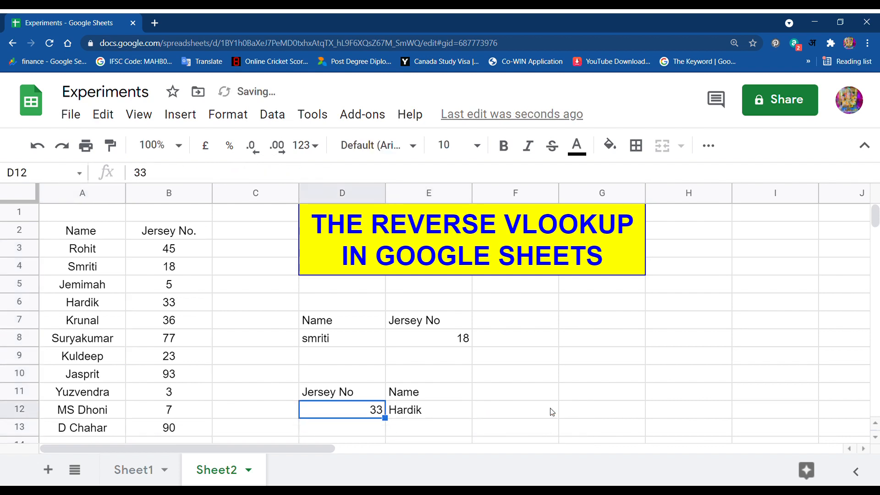
{"action": "key", "text": "Up"}
{"action": "key", "text": "Right"}
{"action": "key", "text": "Left"}
Replace the jersey number in D12 with 93.
{"action": "key", "text": "Delete"}
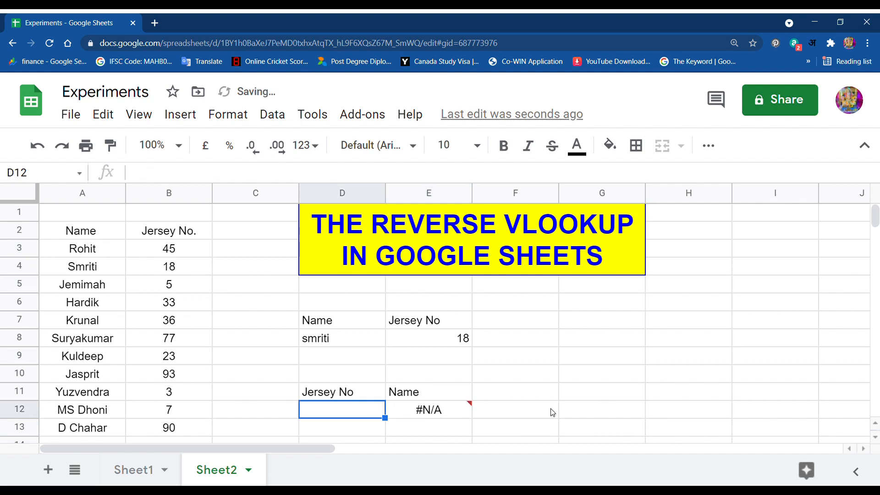
{"action": "type", "text": "93"}
{"action": "key", "text": "Return"}
{"action": "key", "text": "Up"}
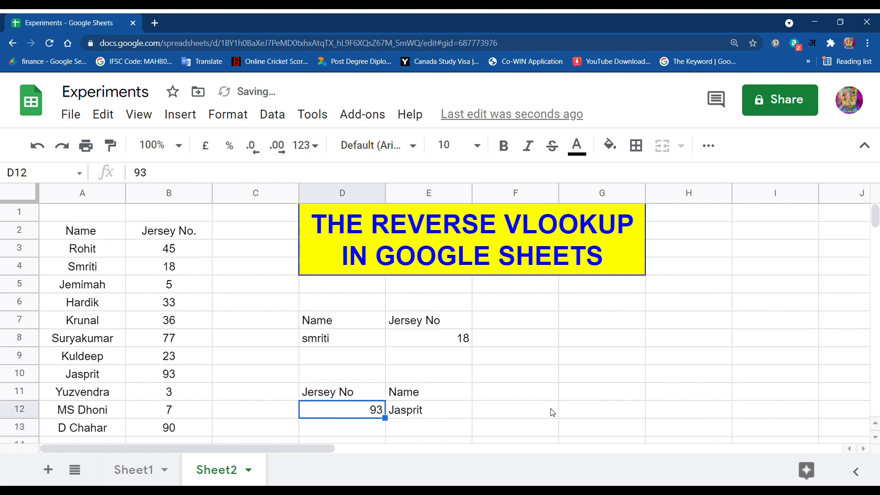
Replace the jersey number in D12 with 7.
{"action": "key", "text": "Delete"}
{"action": "type", "text": "7"}
{"action": "key", "text": "Return"}
{"action": "key", "text": "Up"}
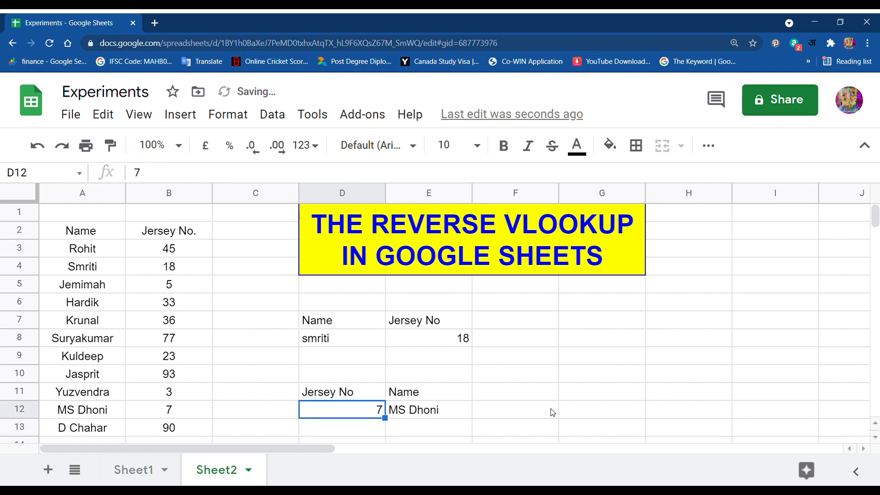
Replace the jersey number in D12 with 90.
{"action": "key", "text": "Delete"}
{"action": "type", "text": "90"}
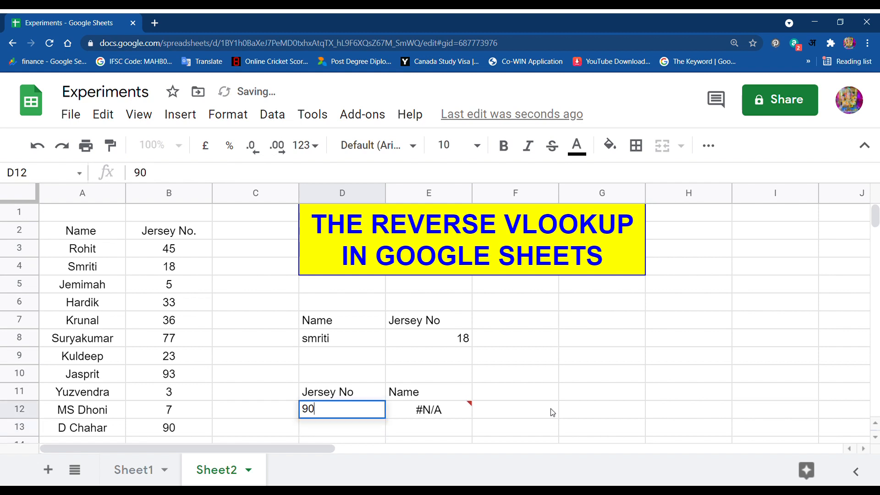
{"action": "key", "text": "Return"}
{"action": "key", "text": "Up"}
Replace the jersey number in D12 with 5.
{"action": "key", "text": "Delete"}
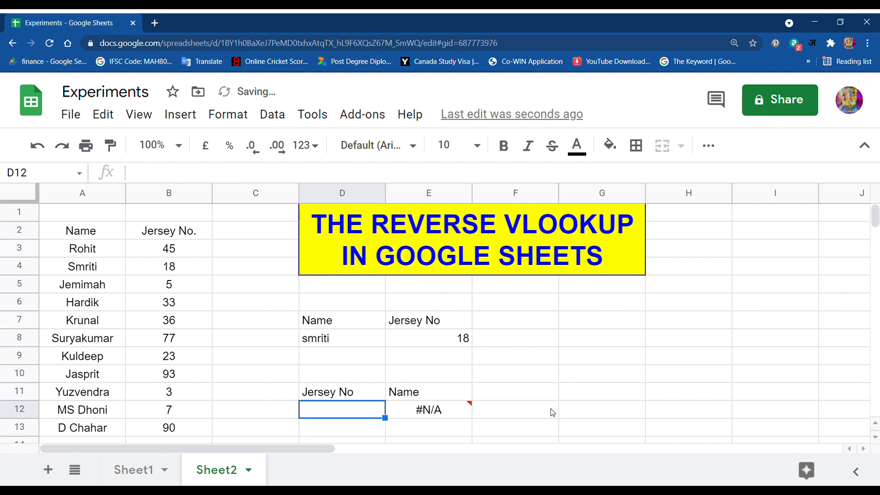
{"action": "type", "text": "5"}
{"action": "key", "text": "Return"}
{"action": "key", "text": "Up"}
{"action": "type", "text": "\\"}
Replace the lookup name in D8 with the player name listed in A3, spelled exactly as in the table.
{"action": "left_click", "coordinate": [359, 344]}
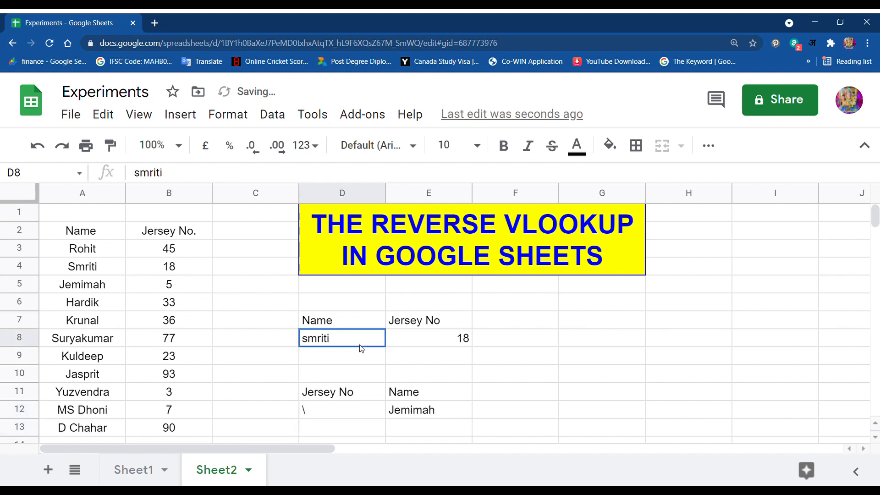
{"action": "key", "text": "Delete"}
{"action": "type", "text": "Rohiy"}
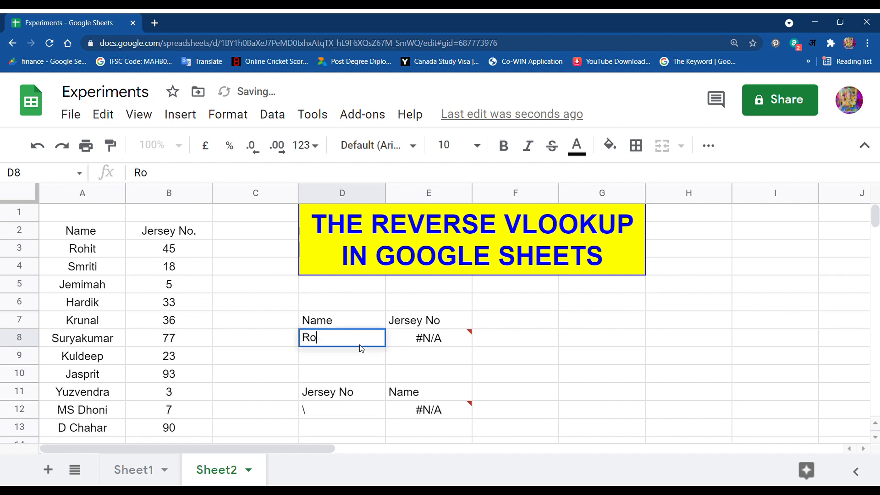
{"action": "key", "text": "Return"}
{"action": "double_click", "coordinate": [359, 344]}
{"action": "key", "text": "BackSpace"}
{"action": "type", "text": "t"}
{"action": "key", "text": "Return"}
Replace the content of D12 with jersey number 45 for the reverse lookup.
{"action": "key", "text": "Down"}
{"action": "key", "text": "Down"}
{"action": "key", "text": "Down"}
{"action": "key", "text": "Delete"}
{"action": "type", "text": "45"}
{"action": "key", "text": "Return"}
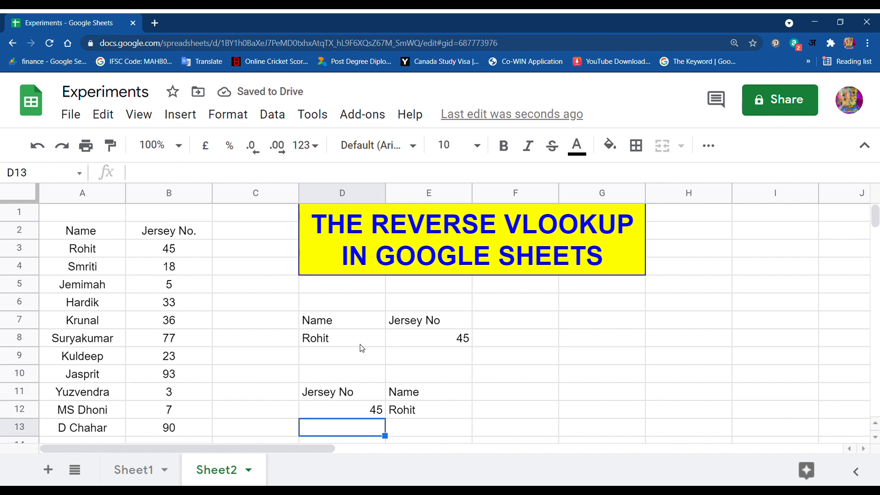
Review the source table A2:B13 and the reverse VLOOKUP formula in E12.
{"action": "left_click", "coordinate": [98, 238]}
{"action": "left_click_drag", "start_coordinate": [97, 240], "coordinate": [192, 430]}
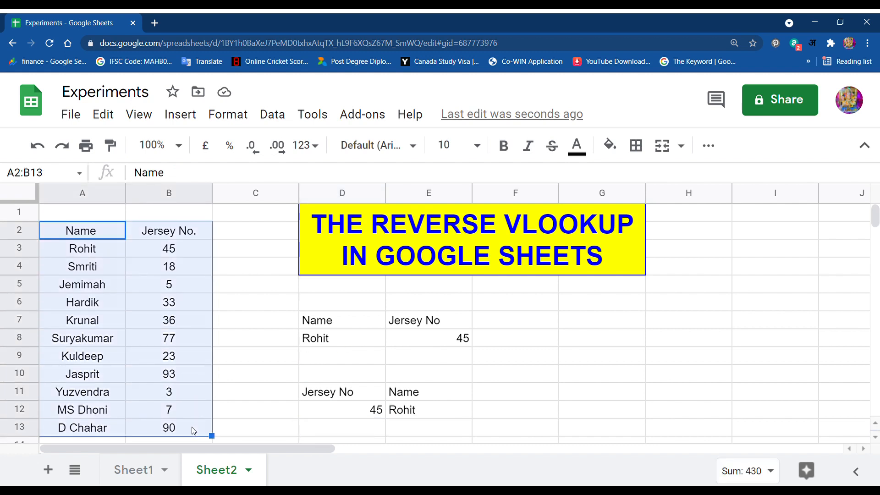
{"action": "left_click", "coordinate": [395, 412]}
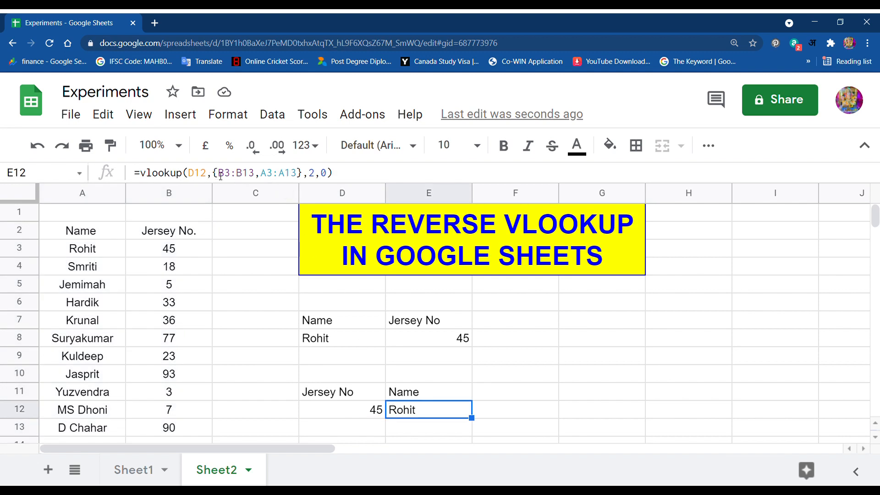
Try the reverse VLOOKUP in E12 with round parentheses instead of curly braces around B3:B13,A3:A13.
{"action": "left_click", "coordinate": [247, 176]}
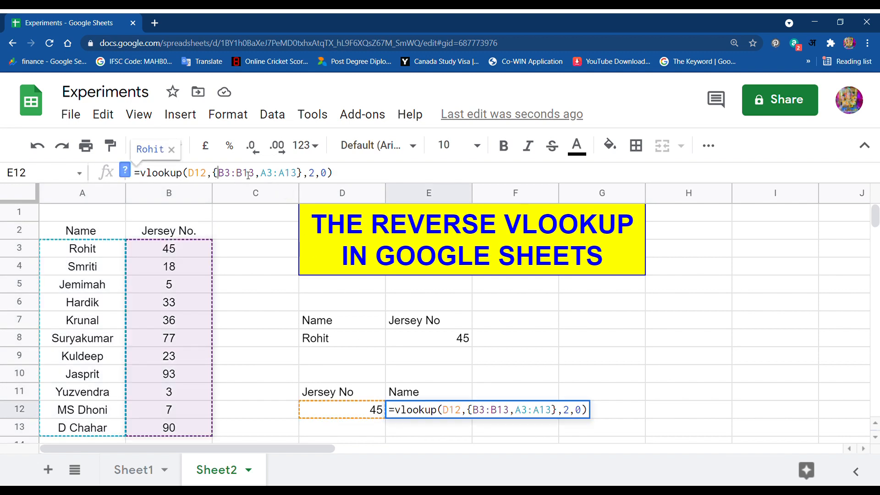
{"action": "left_click", "coordinate": [298, 176]}
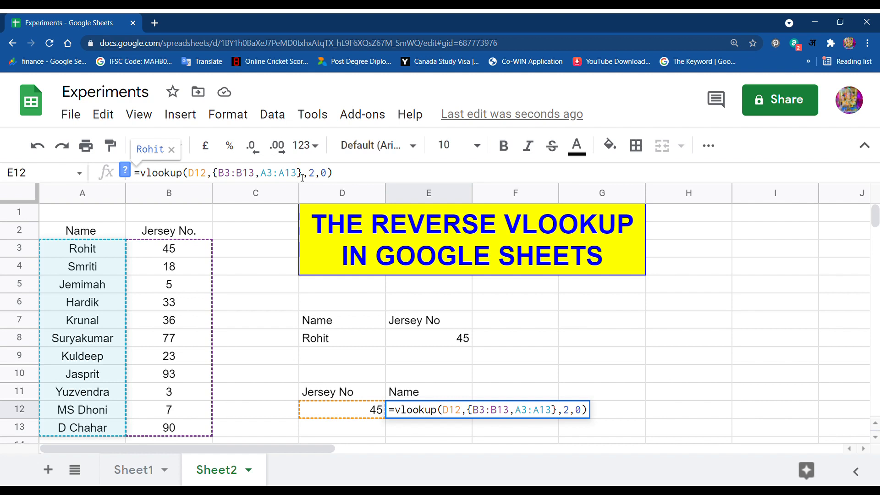
{"action": "left_click", "coordinate": [349, 176]}
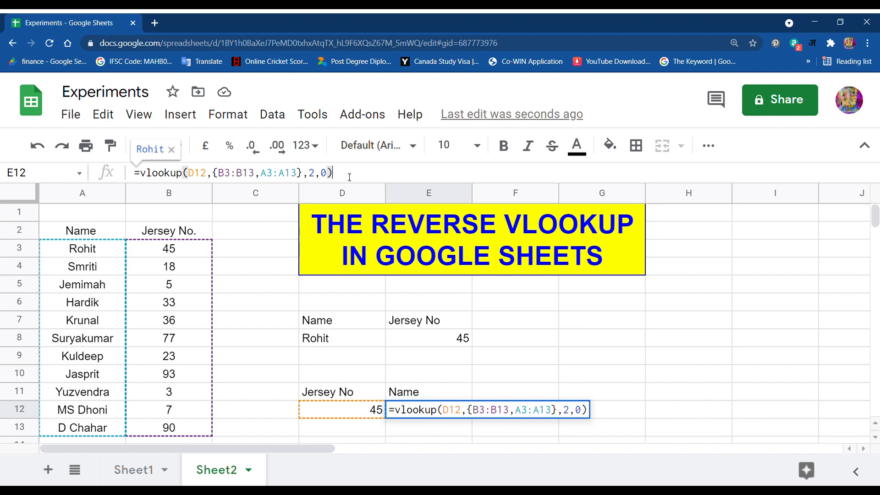
{"action": "left_click", "coordinate": [223, 177]}
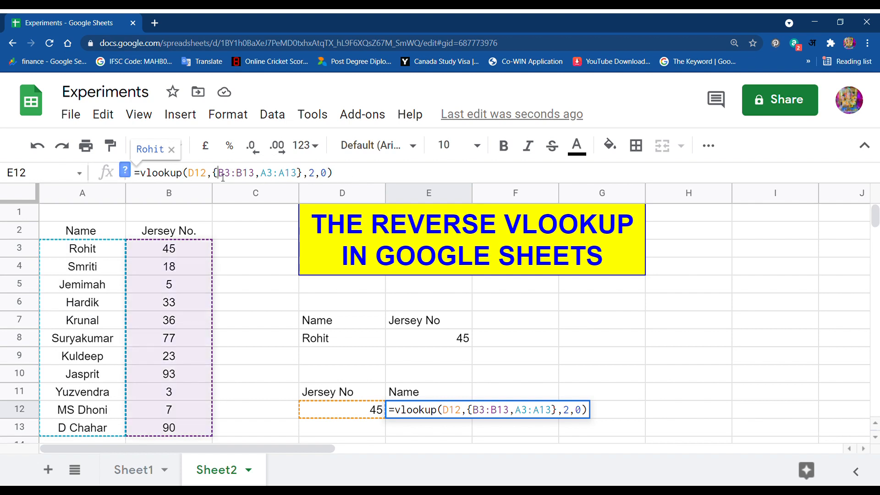
{"action": "key", "text": "BackSpace"}
{"action": "type", "text": "("}
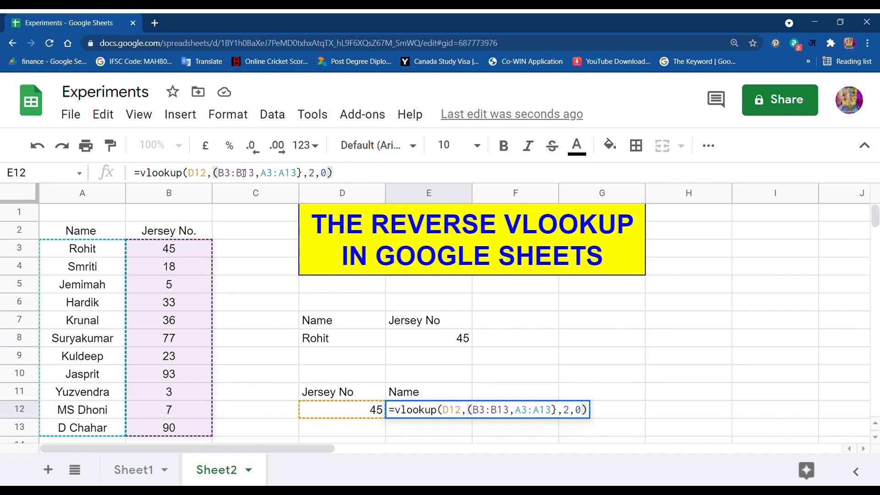
{"action": "key", "text": "BackSpace"}
{"action": "type", "text": ")"}
{"action": "key", "text": "Return"}
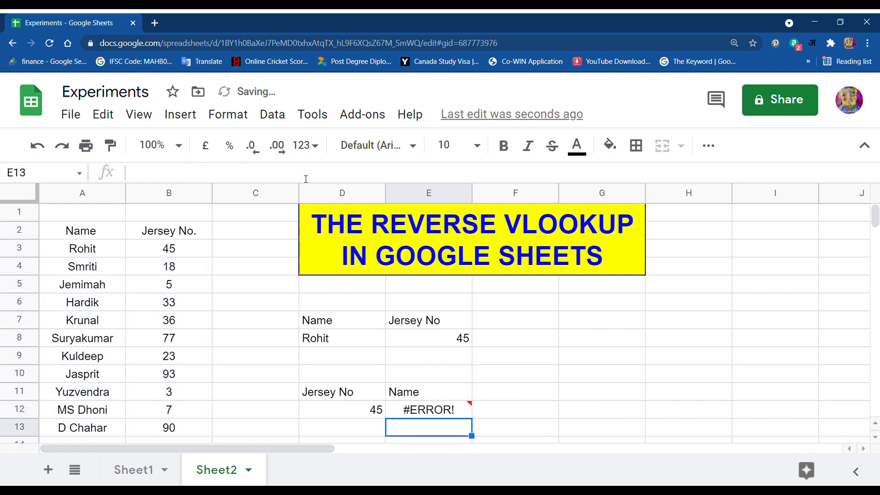
Restore the curly braces around the array in E12 so the formula reads =vlookup(D12,{B3:B13,A3:A13},2,0).
{"action": "key", "text": "Up"}
{"action": "left_click", "coordinate": [306, 177]}
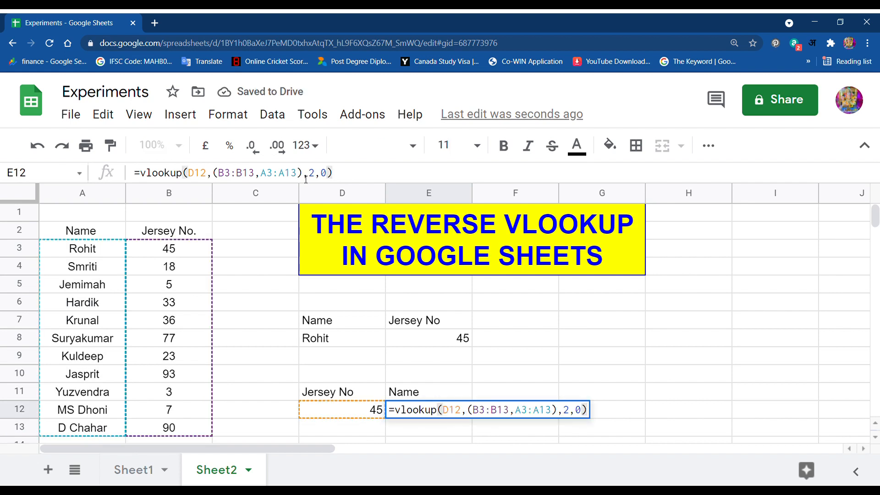
{"action": "key", "text": "BackSpace"}
{"action": "type", "text": "}"}
{"action": "left_click", "coordinate": [223, 176]}
{"action": "key", "text": "BackSpace"}
{"action": "type", "text": "{"}
{"action": "key", "text": "Return"}
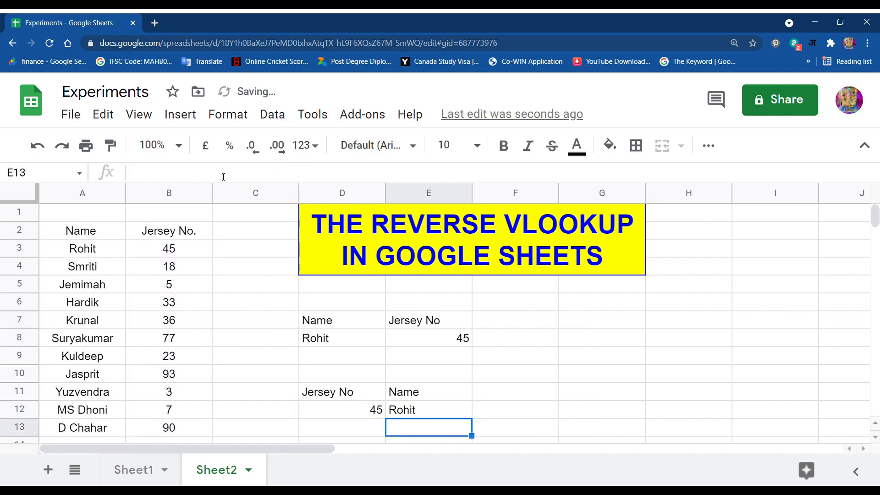
{"action": "left_click", "coordinate": [415, 410]}
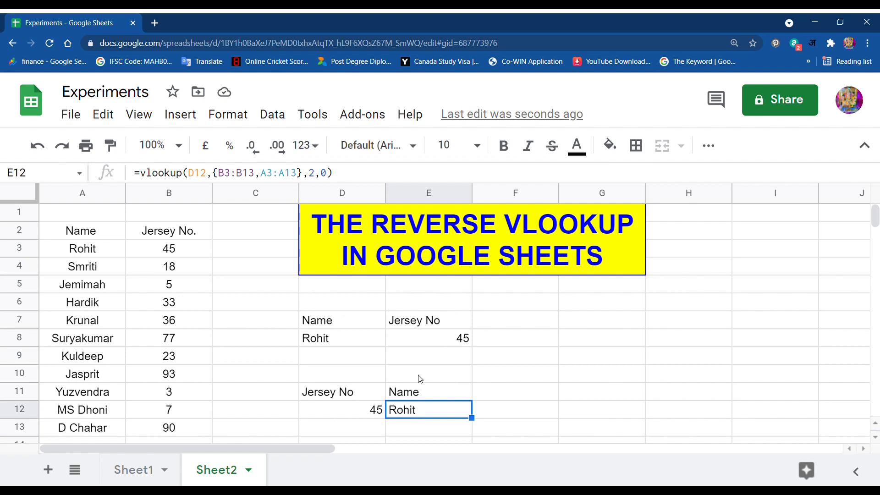
{"action": "left_click", "coordinate": [364, 372]}
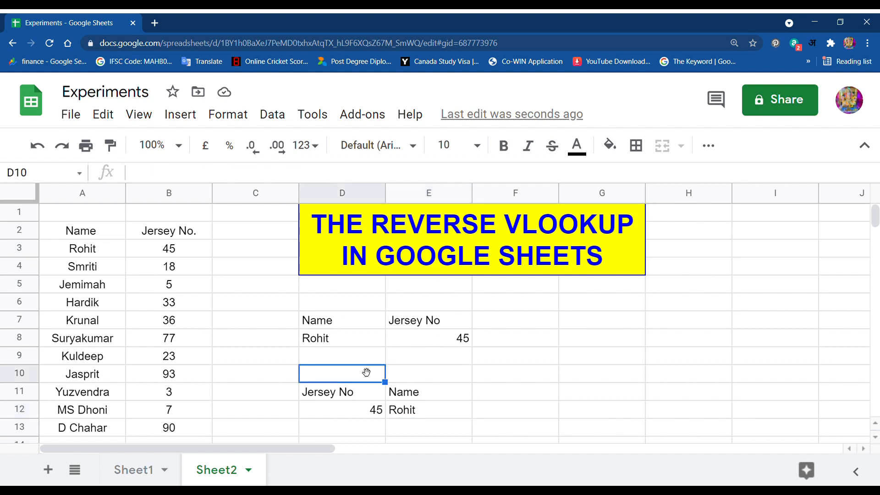